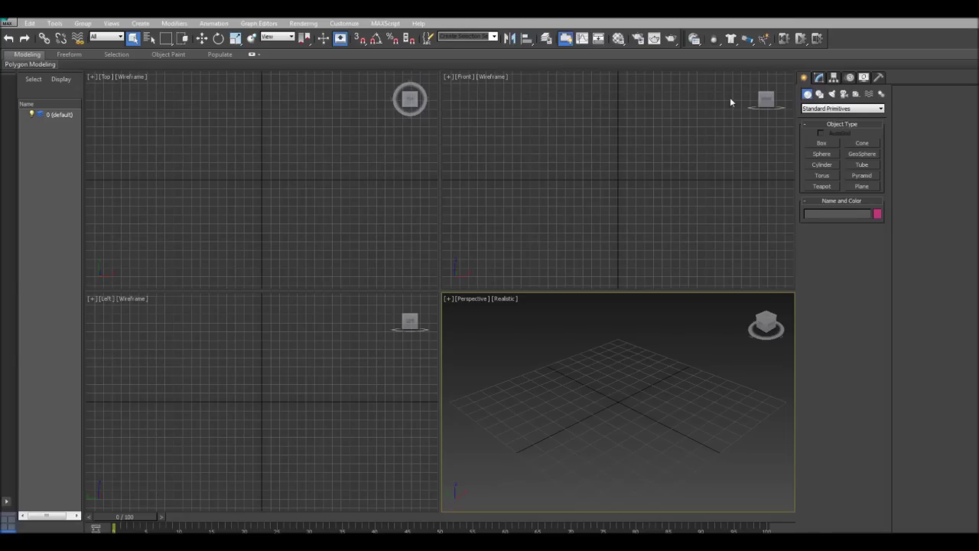
With grid snapping on, draw an open four-point line in the Top view for a boat outline's flat end and curved lower half
{"action": "left_click", "coordinate": [820, 93]}
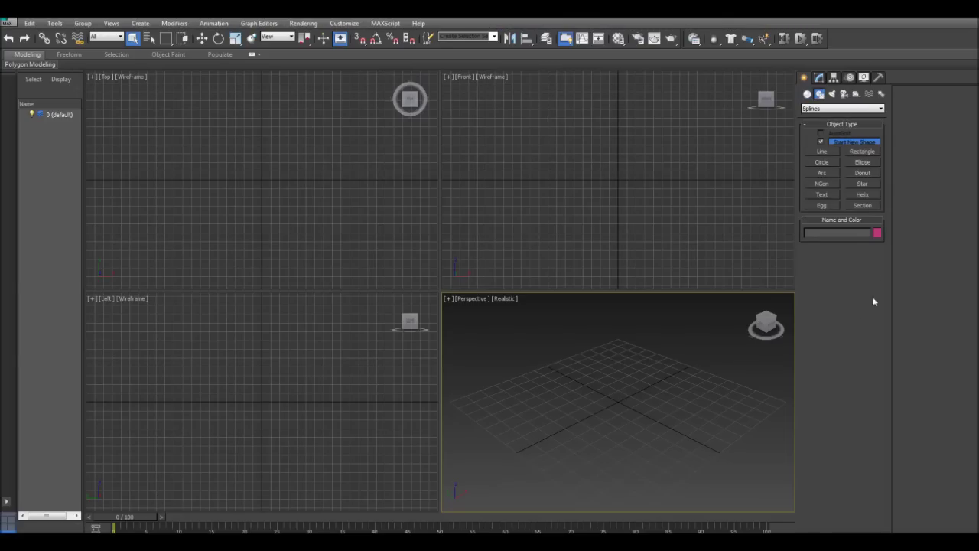
{"action": "left_click", "coordinate": [822, 151]}
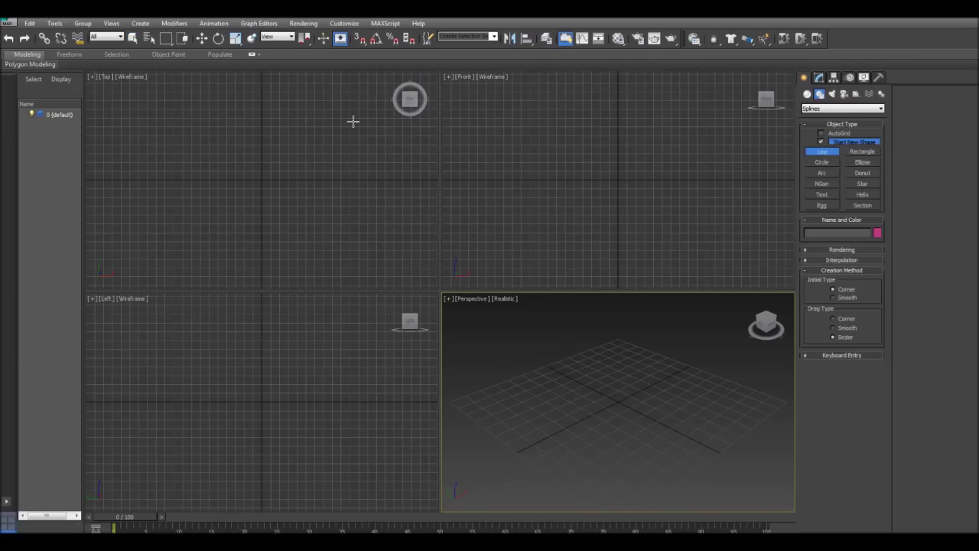
{"action": "left_click", "coordinate": [360, 40]}
{"action": "left_click", "coordinate": [137, 158]}
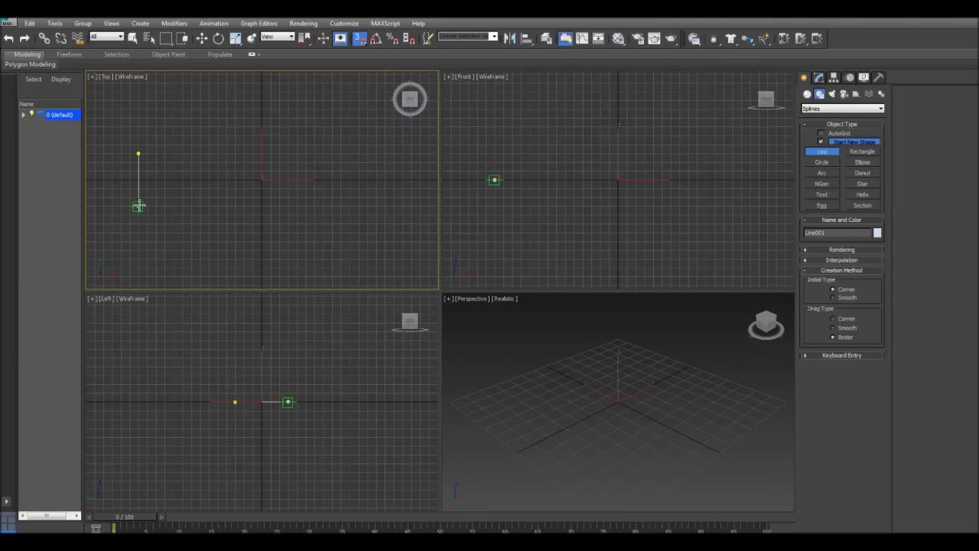
{"action": "left_click", "coordinate": [138, 205]}
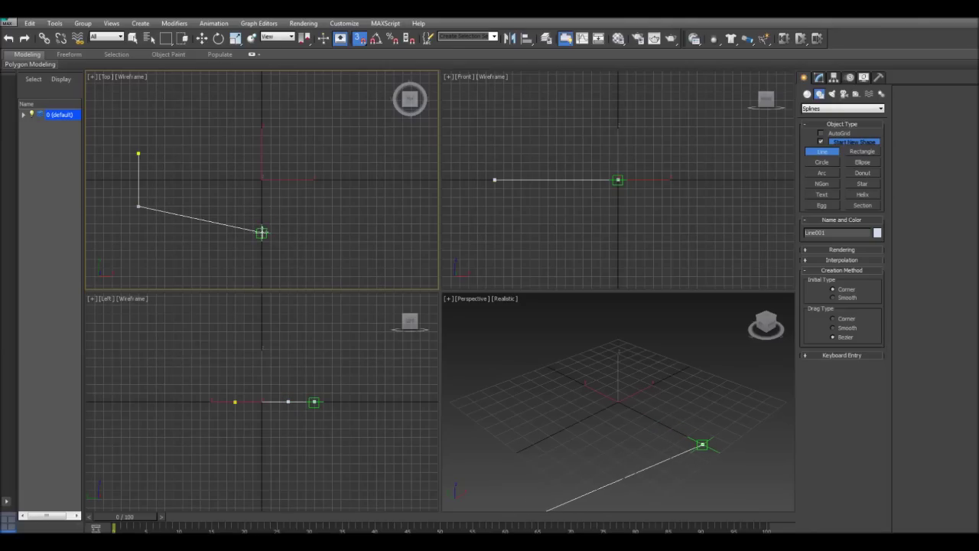
{"action": "left_click_drag", "start_coordinate": [270, 233], "coordinate": [287, 232]}
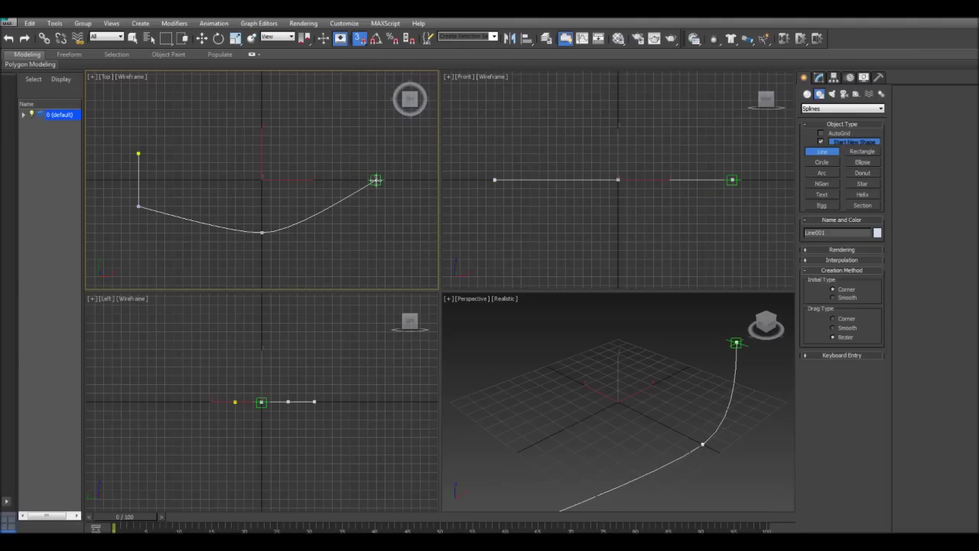
{"action": "left_click", "coordinate": [376, 180]}
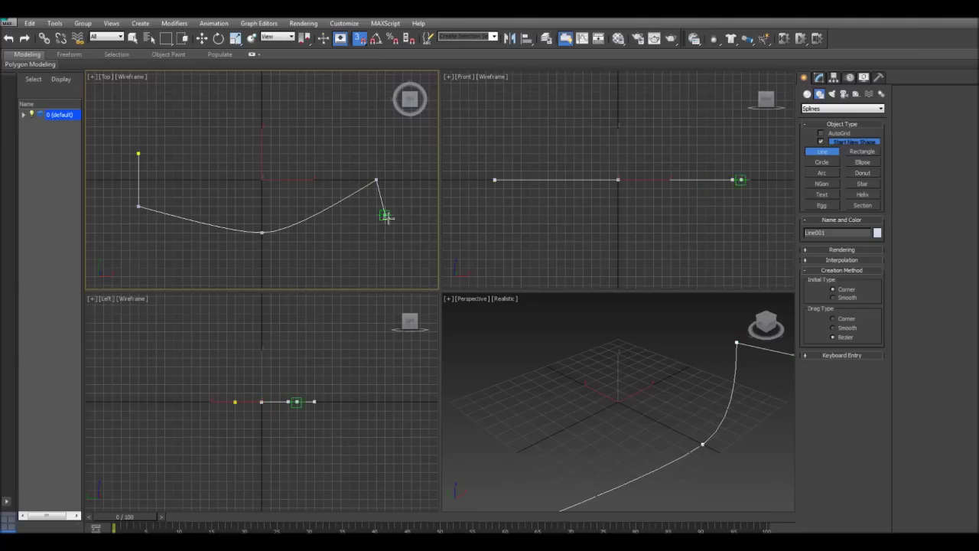
{"action": "right_click", "coordinate": [393, 240]}
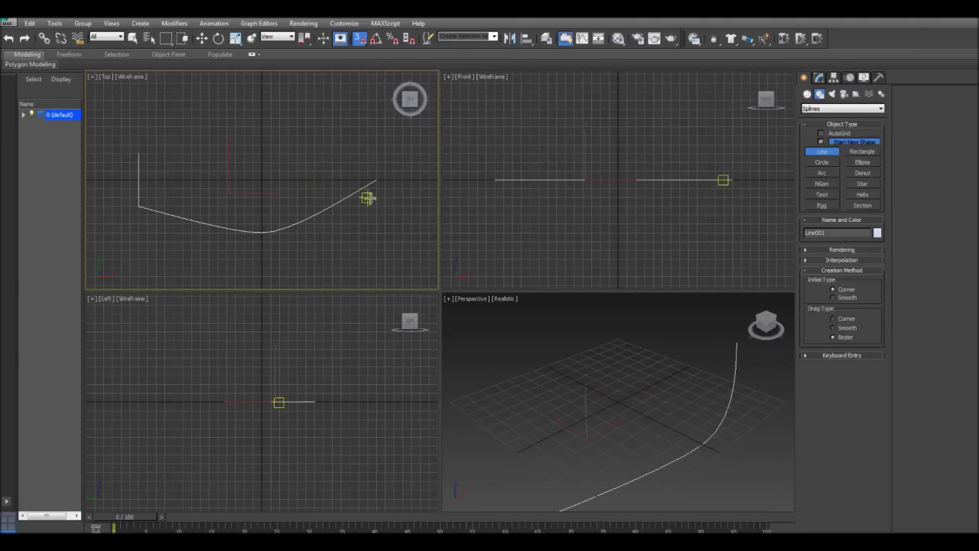
Draw a second line with a curved middle point for the outline's upper half, joining the first line's two ends
{"action": "left_click", "coordinate": [138, 154]}
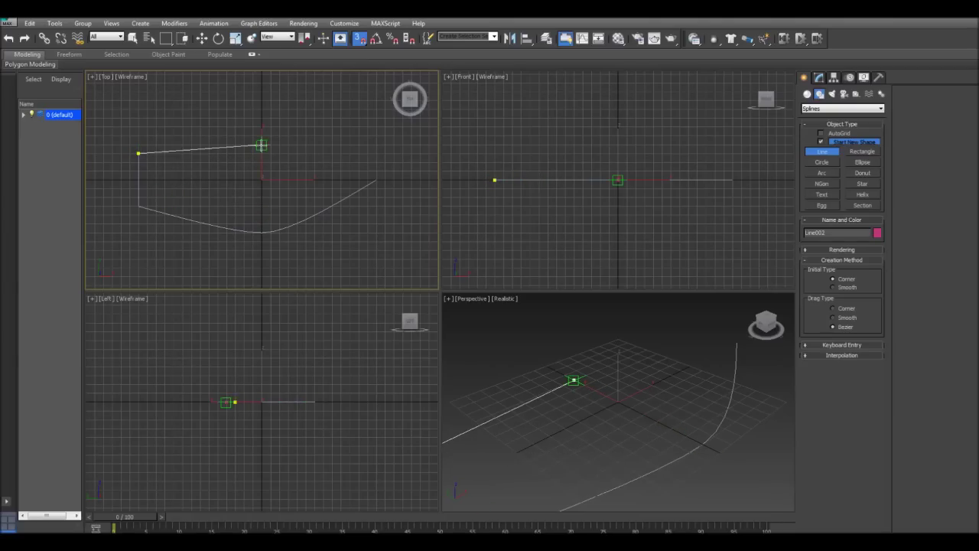
{"action": "left_click_drag", "start_coordinate": [260, 127], "coordinate": [288, 127]}
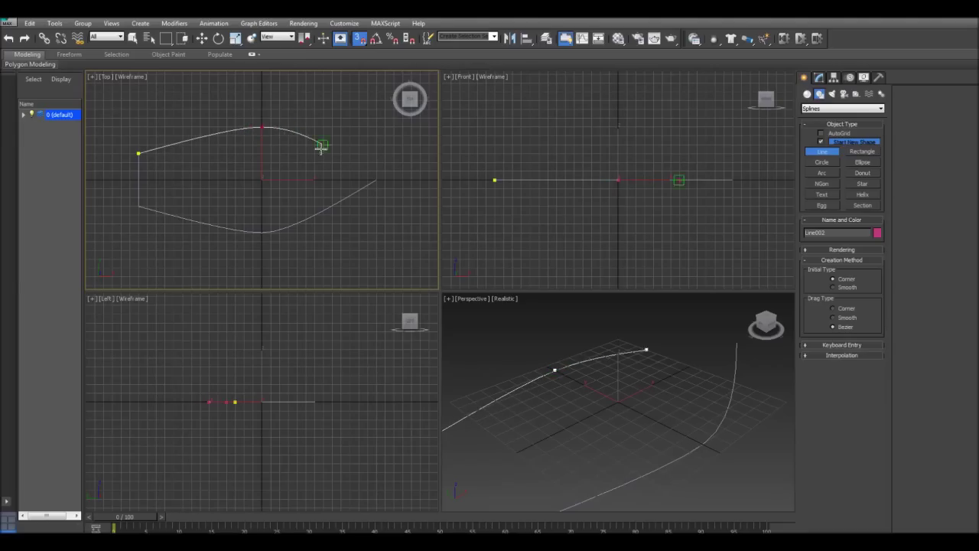
{"action": "left_click", "coordinate": [375, 180]}
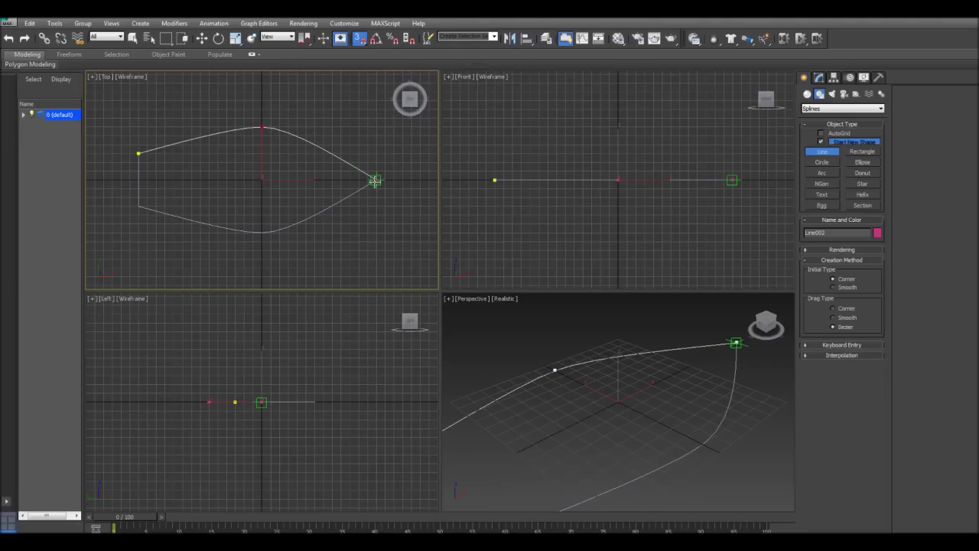
{"action": "right_click", "coordinate": [389, 234]}
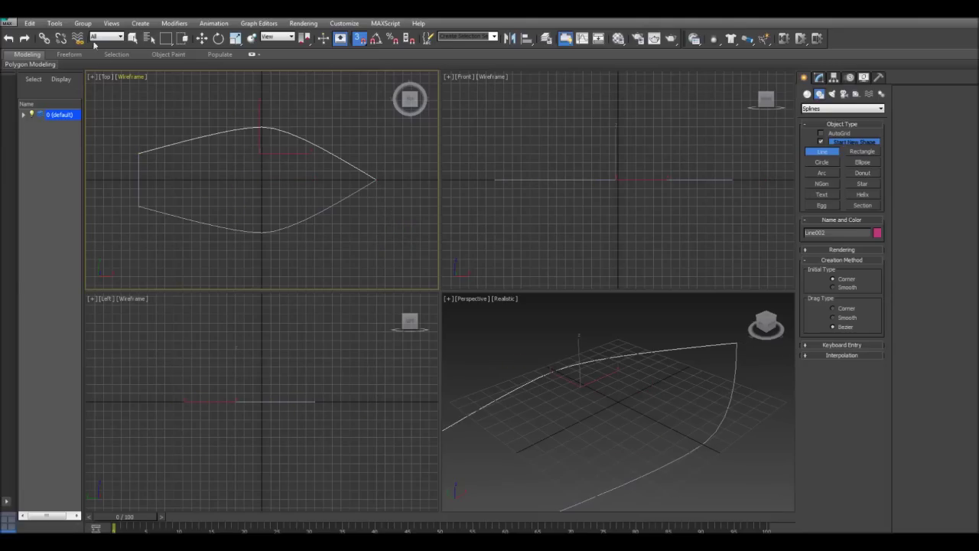
Attach the upper curve to the lower line at the Segment level
{"action": "left_click", "coordinate": [133, 37]}
{"action": "left_click", "coordinate": [191, 218]}
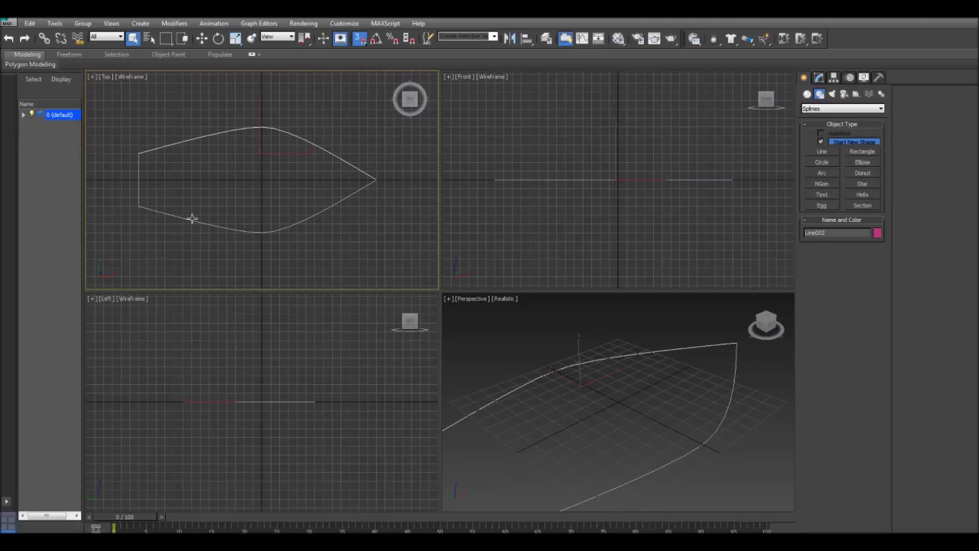
{"action": "key", "text": "ctrl+z"}
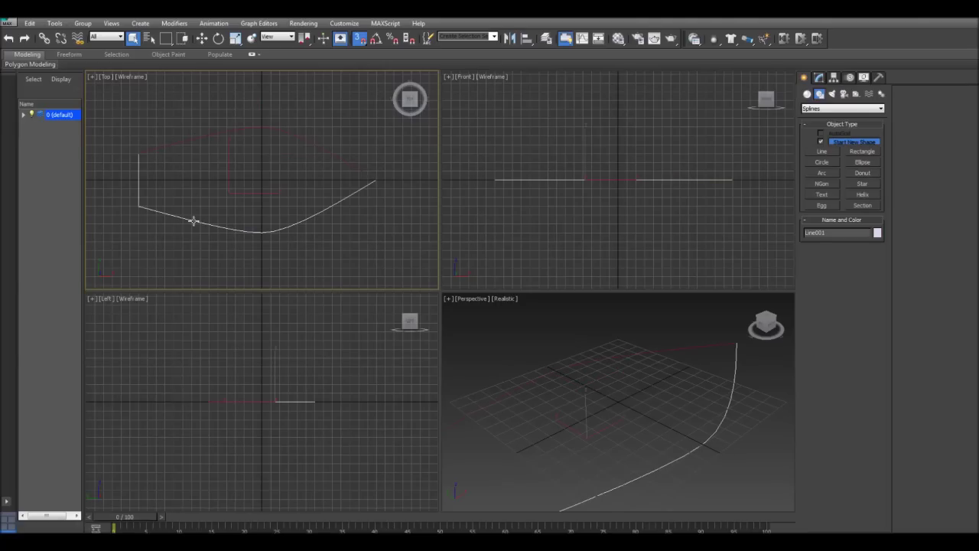
{"action": "left_click", "coordinate": [197, 138]}
{"action": "left_click", "coordinate": [195, 219]}
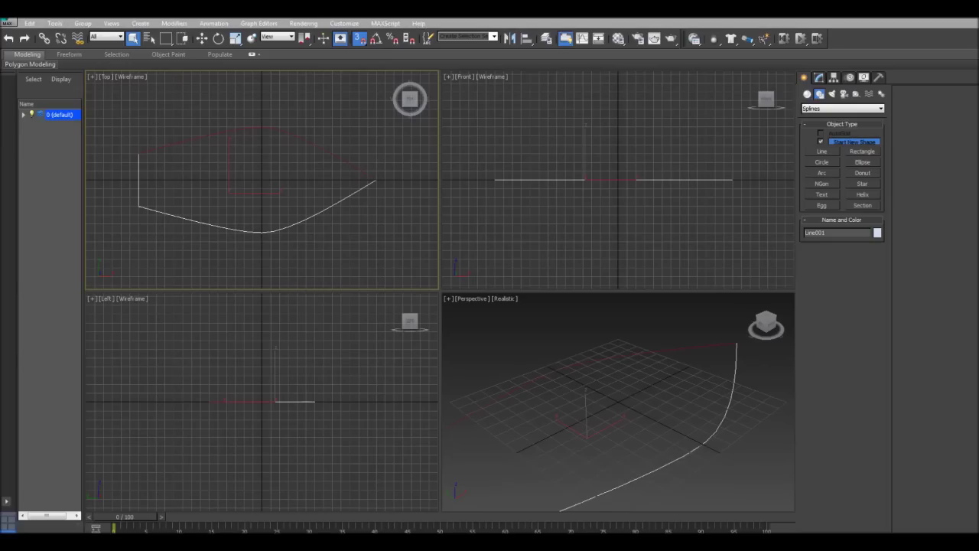
{"action": "left_click", "coordinate": [818, 77]}
{"action": "left_click", "coordinate": [808, 119]}
{"action": "left_click", "coordinate": [830, 137]}
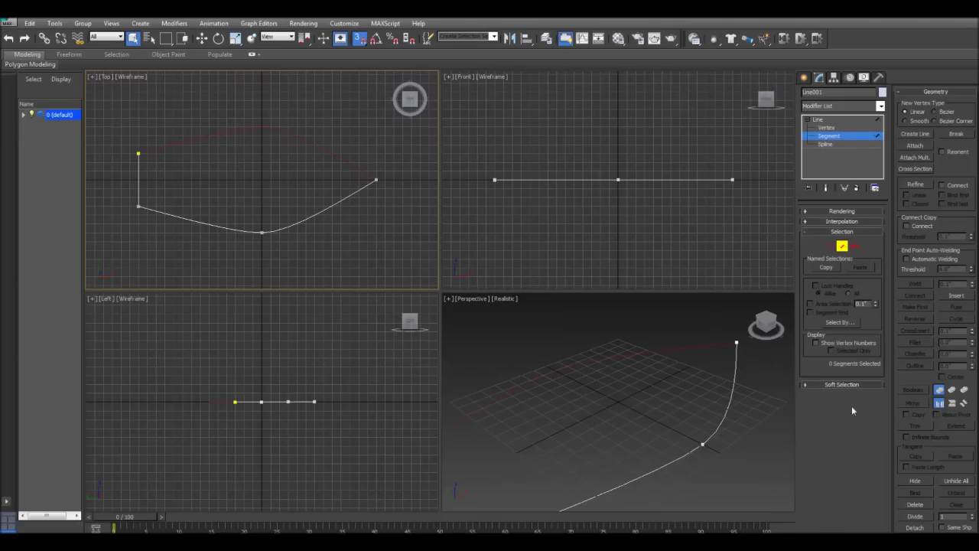
{"action": "left_click", "coordinate": [915, 146]}
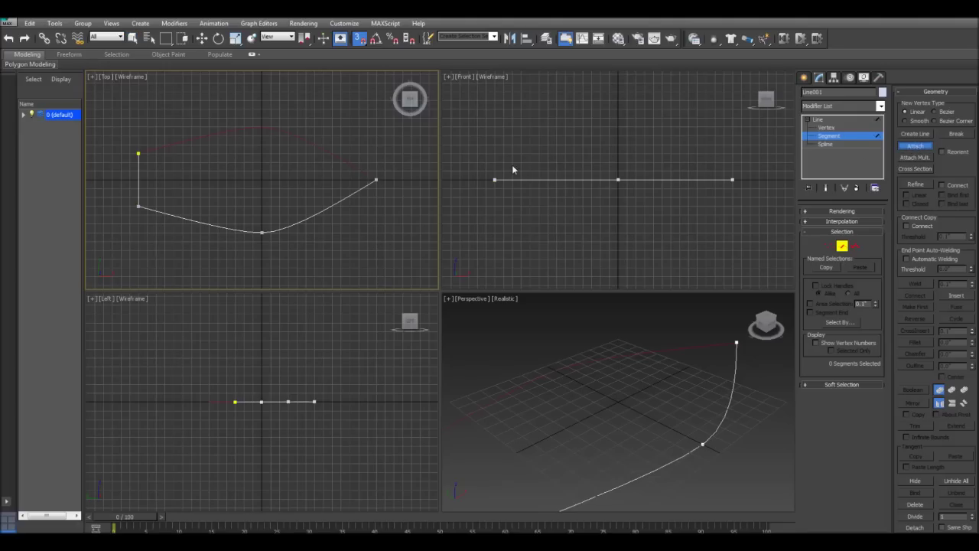
{"action": "left_click", "coordinate": [329, 149]}
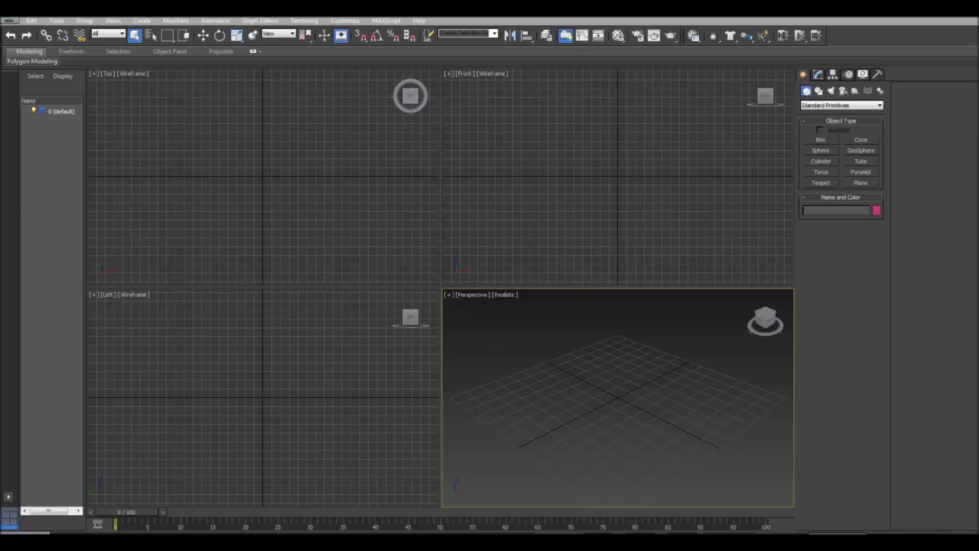
Draw a closed nine-point polygon with straight segments around the origin in the Top view using the Line tool
{"action": "left_click", "coordinate": [819, 90]}
{"action": "left_click", "coordinate": [824, 149]}
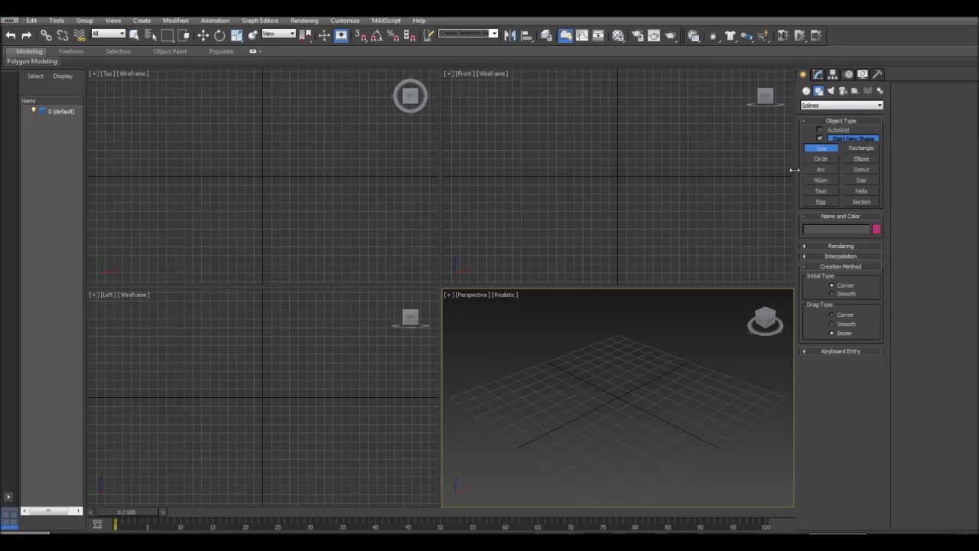
{"action": "left_click", "coordinate": [153, 156]}
{"action": "left_click", "coordinate": [243, 95]}
{"action": "left_click", "coordinate": [343, 111]}
{"action": "left_click", "coordinate": [384, 172]}
{"action": "left_click", "coordinate": [378, 216]}
{"action": "left_click", "coordinate": [323, 251]}
{"action": "left_click", "coordinate": [250, 263]}
{"action": "left_click", "coordinate": [173, 232]}
{"action": "left_click", "coordinate": [153, 205]}
{"action": "left_click", "coordinate": [153, 156]}
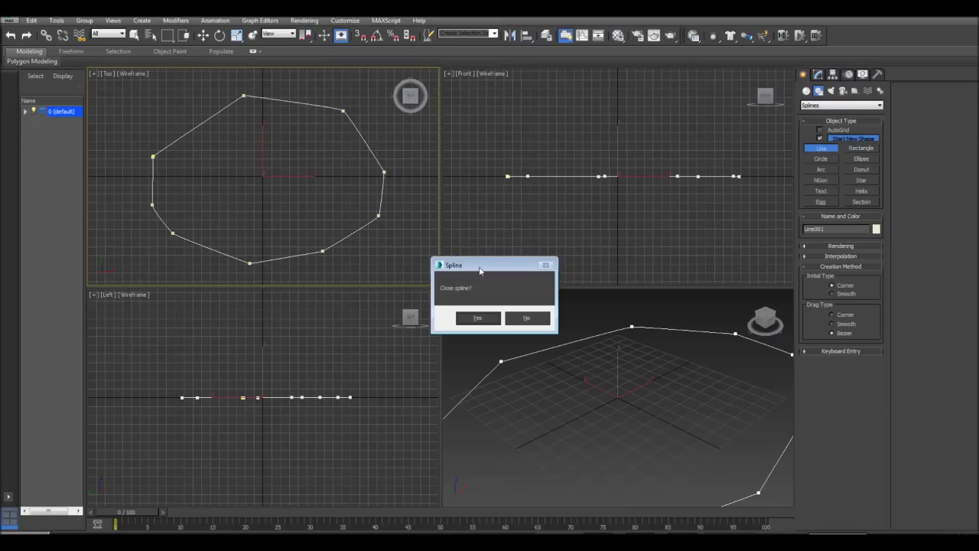
{"action": "left_click_drag", "start_coordinate": [463, 214], "coordinate": [492, 196]}
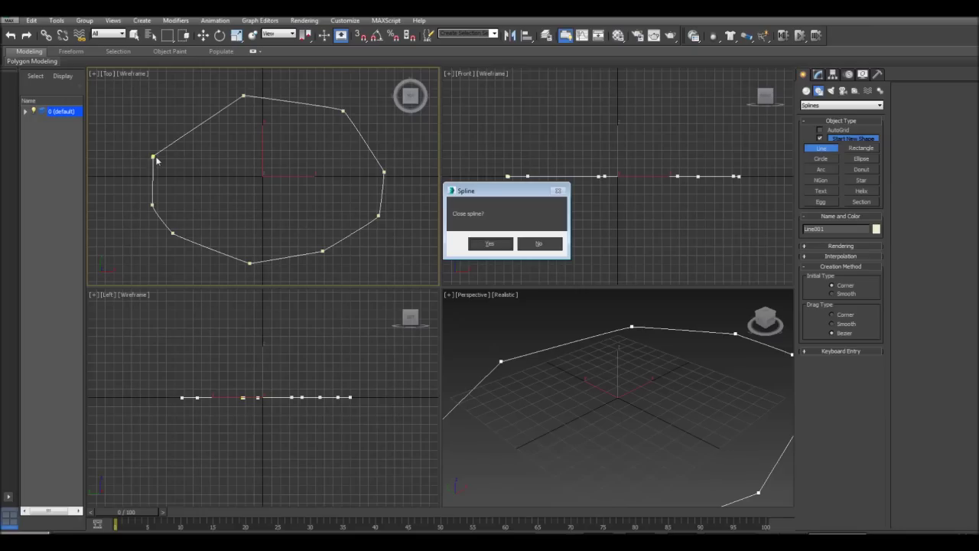
{"action": "left_click", "coordinate": [490, 243]}
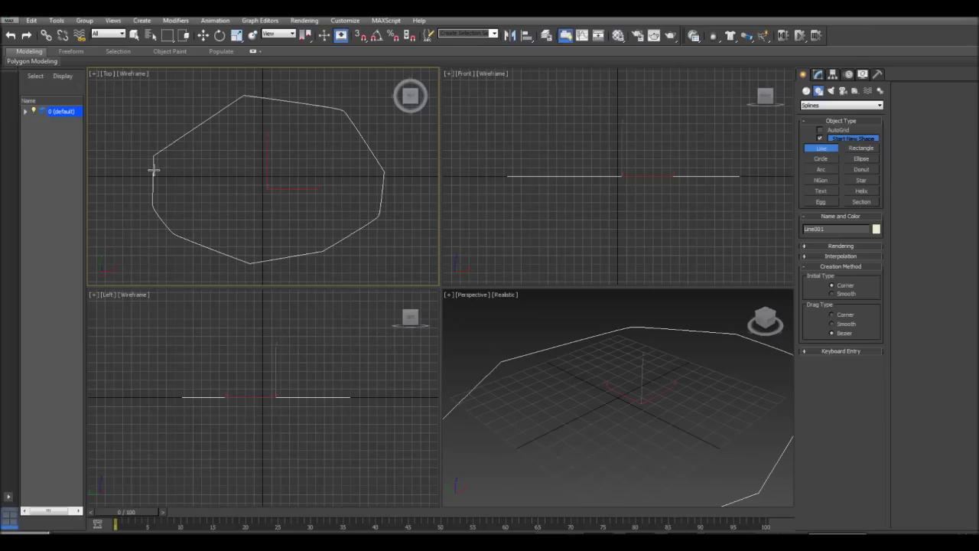
Draw an open, arched six-point line with curved segments below the closed polygon in the Top view
{"action": "scroll", "coordinate": [236, 197], "scroll_direction": "up", "scroll_amount": 5}
{"action": "scroll", "coordinate": [226, 150], "scroll_direction": "up", "scroll_amount": 1}
{"action": "middle_click_drag", "start_coordinate": [226, 149], "coordinate": [203, 150]}
{"action": "scroll", "coordinate": [290, 176], "scroll_direction": "down", "scroll_amount": 4}
{"action": "scroll", "coordinate": [275, 159], "scroll_direction": "down", "scroll_amount": 3}
{"action": "middle_click_drag", "start_coordinate": [278, 160], "coordinate": [253, 165]}
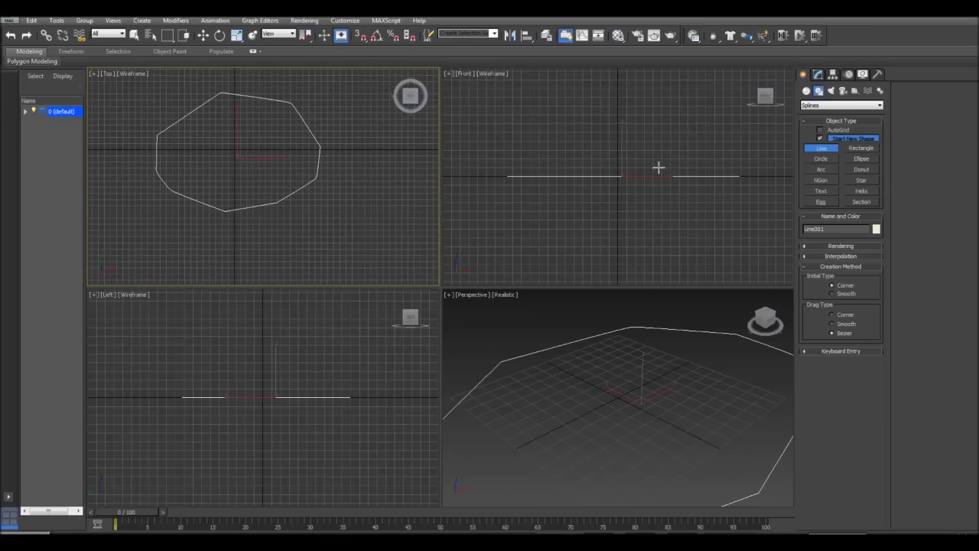
{"action": "left_click", "coordinate": [275, 245]}
{"action": "left_click_drag", "start_coordinate": [317, 220], "coordinate": [330, 218]}
{"action": "left_click", "coordinate": [367, 220]}
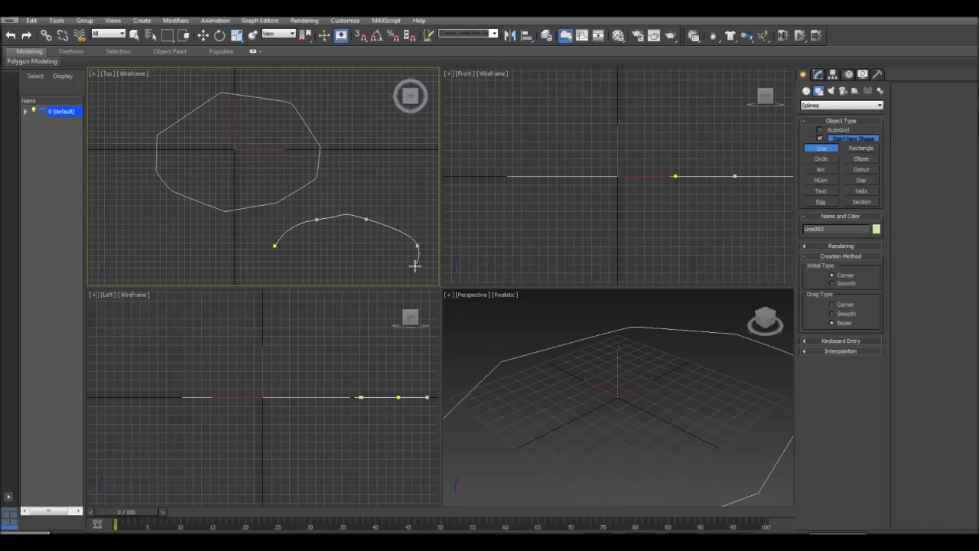
{"action": "left_click", "coordinate": [414, 265]}
{"action": "left_click", "coordinate": [330, 206]}
{"action": "key", "text": "BackSpace"}
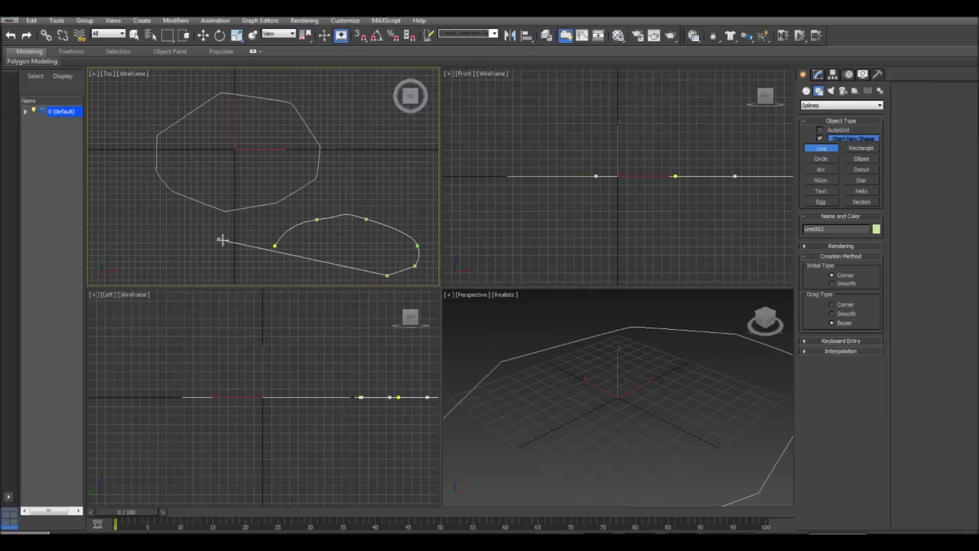
{"action": "right_click", "coordinate": [364, 266]}
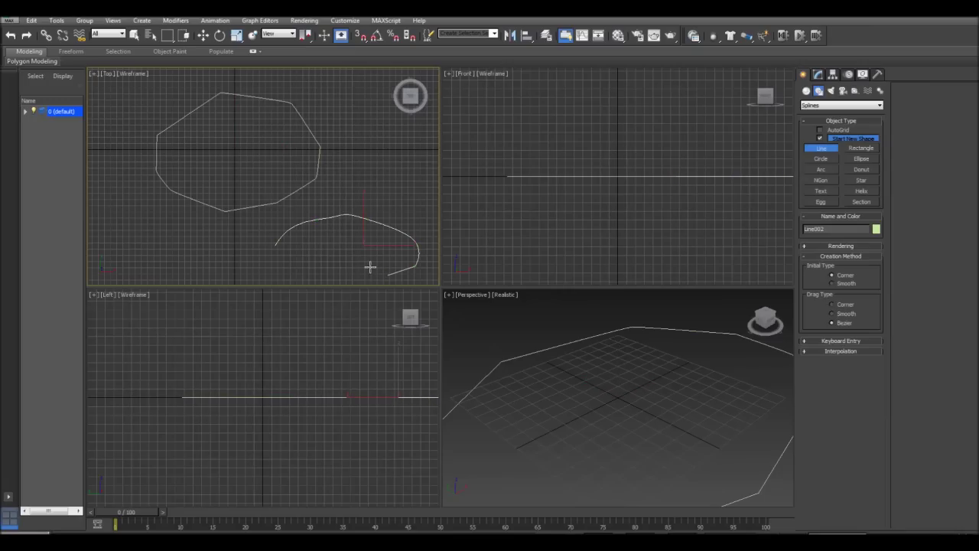
Draw a separate curved line from the arch's left end around its underside to meet the arch's other end
{"action": "middle_click_drag", "start_coordinate": [372, 267], "coordinate": [319, 235]}
{"action": "scroll", "coordinate": [329, 219], "scroll_direction": "down", "scroll_amount": 3}
{"action": "scroll", "coordinate": [319, 236], "scroll_direction": "up", "scroll_amount": 3}
{"action": "middle_click_drag", "start_coordinate": [313, 186], "coordinate": [325, 225]}
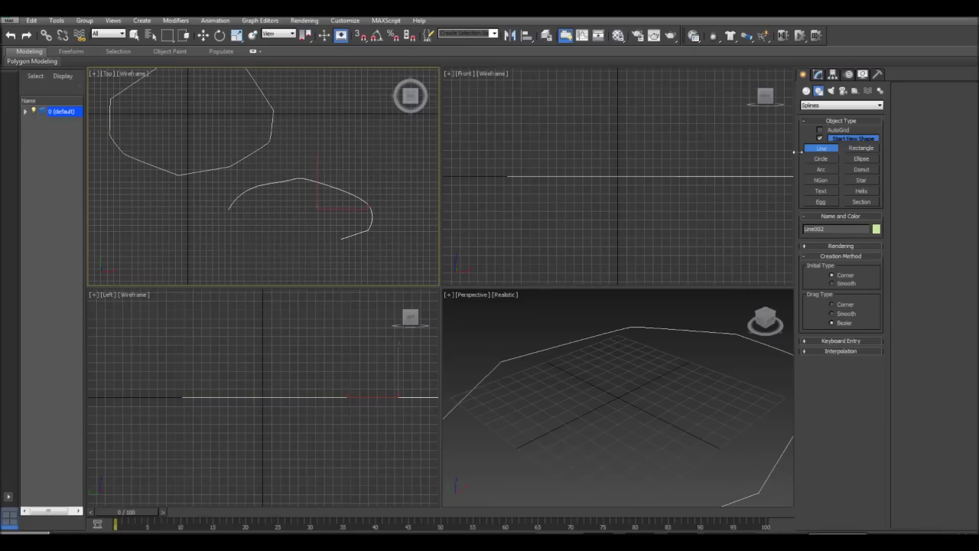
{"action": "left_click", "coordinate": [819, 137]}
{"action": "scroll", "coordinate": [240, 212], "scroll_direction": "up", "scroll_amount": 4}
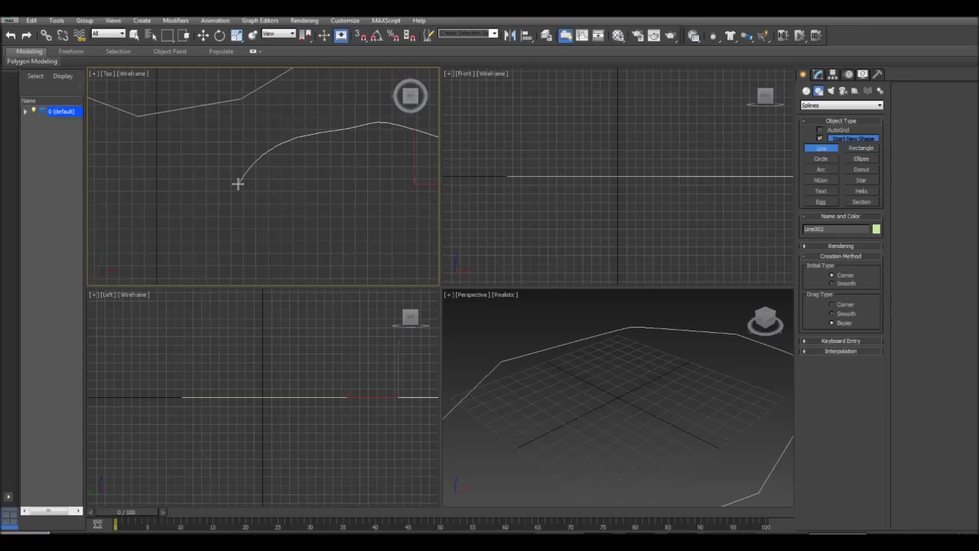
{"action": "left_click", "coordinate": [234, 183]}
{"action": "scroll", "coordinate": [153, 179], "scroll_direction": "down", "scroll_amount": 4}
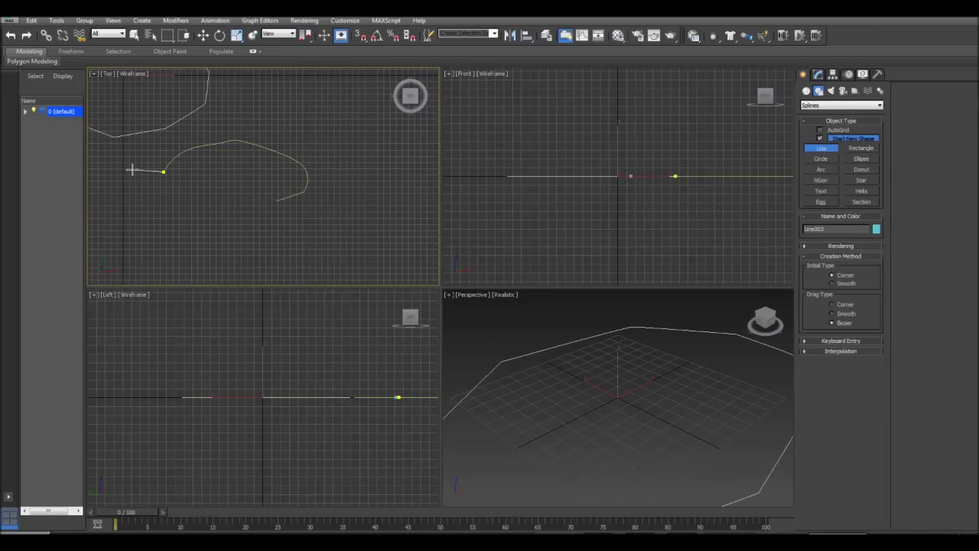
{"action": "left_click", "coordinate": [126, 170]}
{"action": "left_click_drag", "start_coordinate": [113, 196], "coordinate": [127, 225]}
{"action": "left_click", "coordinate": [149, 232]}
{"action": "left_click", "coordinate": [210, 228]}
{"action": "left_click", "coordinate": [239, 203]}
{"action": "left_click", "coordinate": [262, 210]}
{"action": "scroll", "coordinate": [280, 215], "scroll_direction": "up", "scroll_amount": 8}
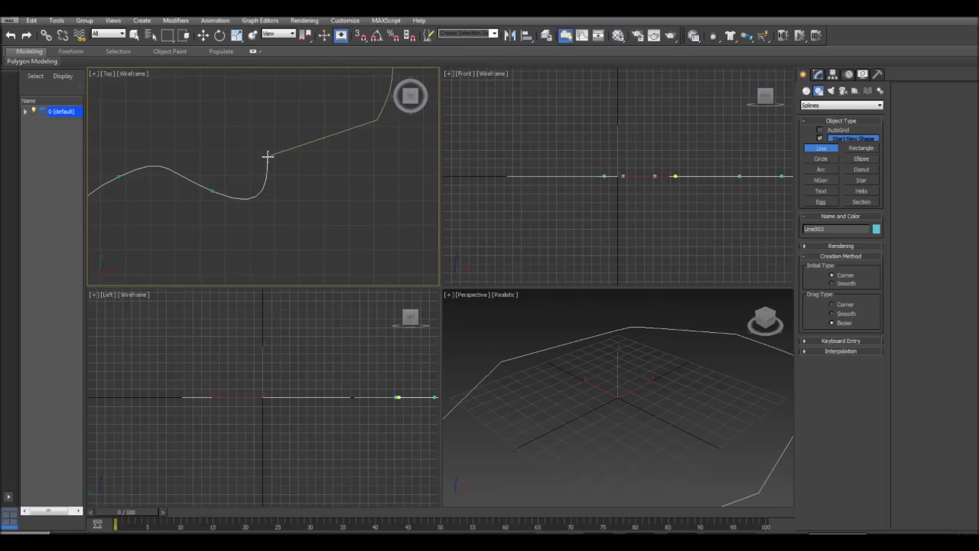
{"action": "mouse_move", "coordinate": [265, 156]}
{"action": "left_mouse_down"}
{"action": "mouse_move", "coordinate": [313, 210]}
{"action": "mouse_move", "coordinate": [278, 151]}
{"action": "left_mouse_up"}
{"action": "right_click", "coordinate": [301, 234]}
Select the arch and the lower curved line alternately in the Top view to check whether they are separate objects
{"action": "scroll", "coordinate": [274, 210], "scroll_direction": "down", "scroll_amount": 3}
{"action": "scroll", "coordinate": [274, 209], "scroll_direction": "down", "scroll_amount": 2}
{"action": "middle_click_drag", "start_coordinate": [250, 210], "coordinate": [297, 206]}
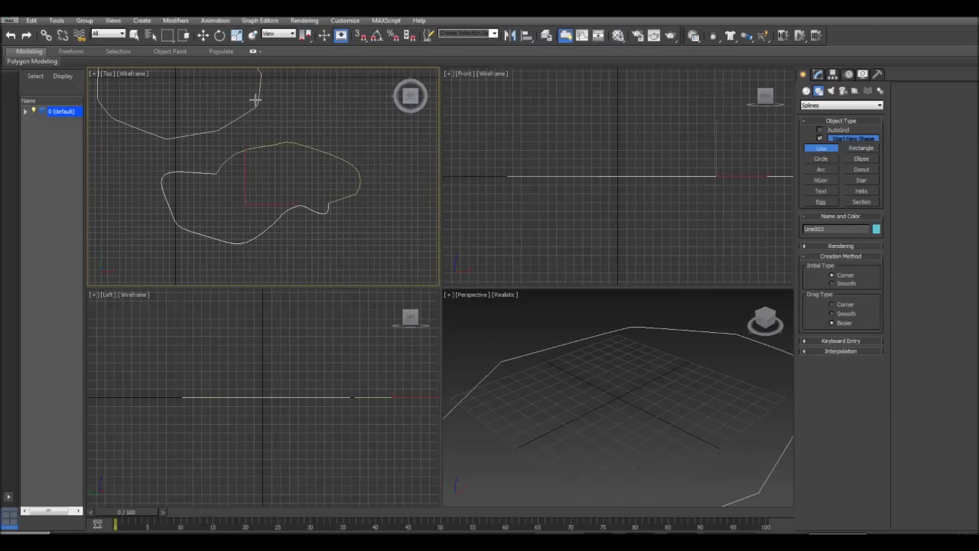
{"action": "left_click", "coordinate": [135, 36]}
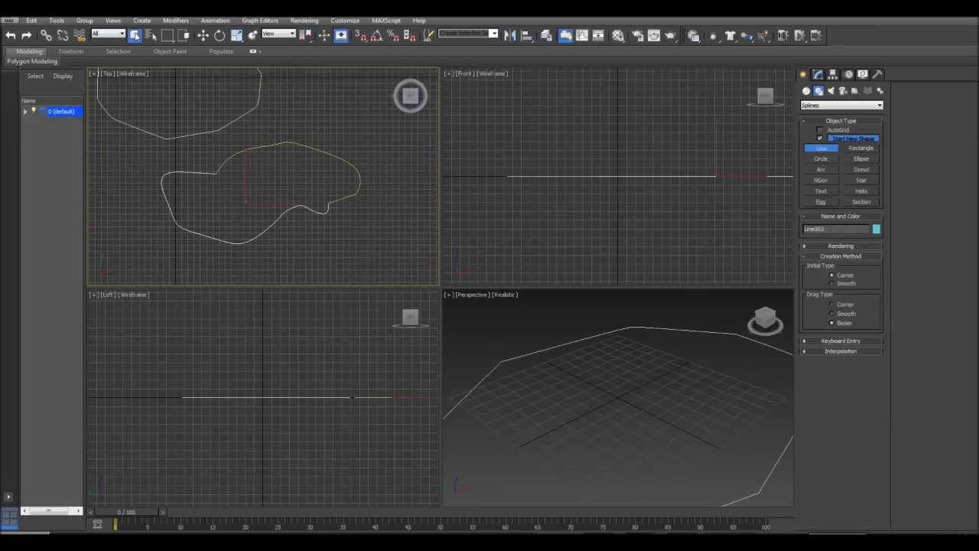
{"action": "left_click", "coordinate": [297, 148]}
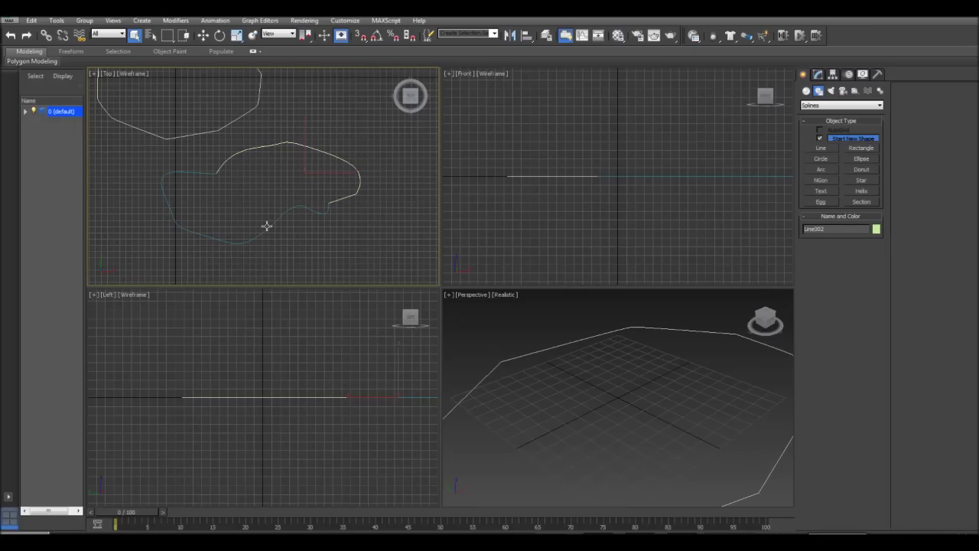
{"action": "left_click", "coordinate": [269, 223]}
{"action": "left_click", "coordinate": [304, 146]}
{"action": "left_click", "coordinate": [271, 225]}
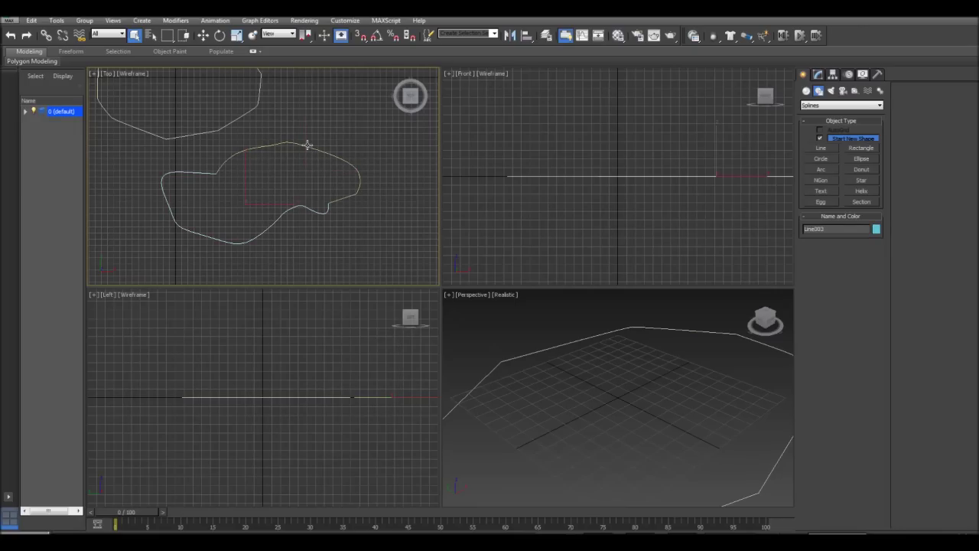
Select all segments of the arch at the Segment level and attach the lower curved line to it
{"action": "left_click", "coordinate": [307, 145]}
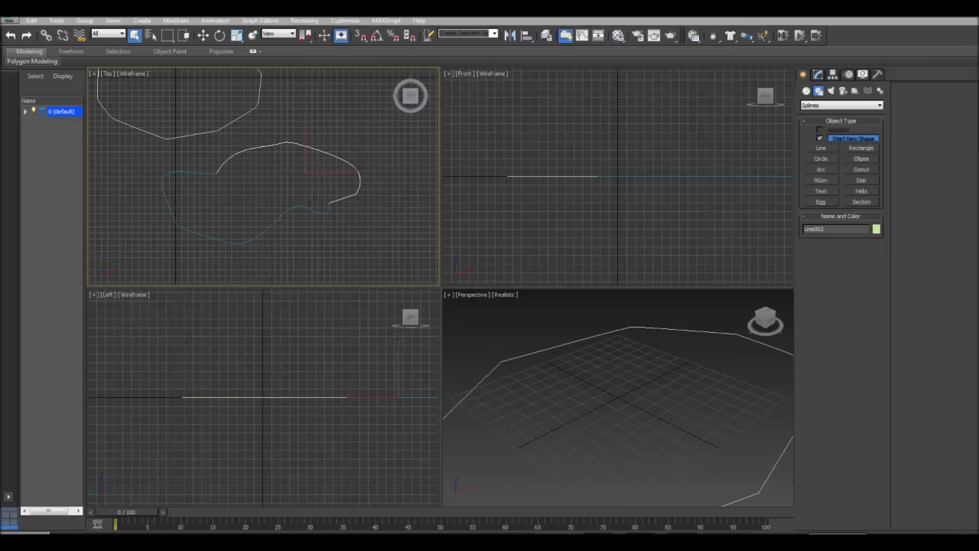
{"action": "left_click", "coordinate": [818, 74]}
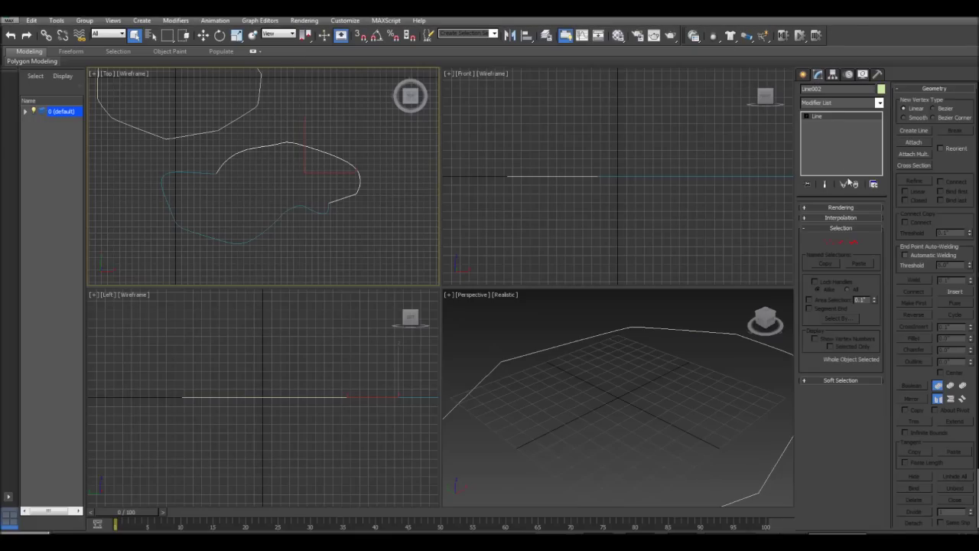
{"action": "left_click", "coordinate": [830, 243]}
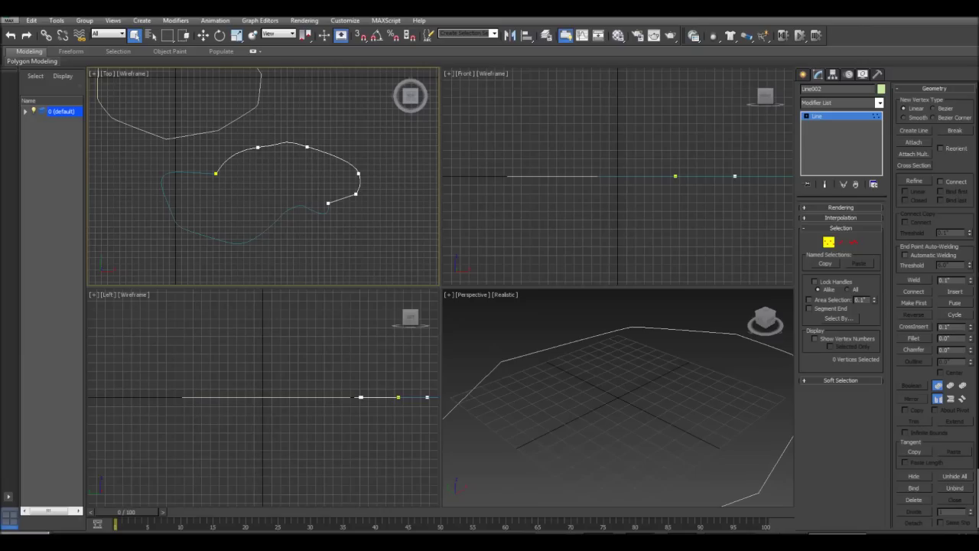
{"action": "left_click", "coordinate": [841, 243]}
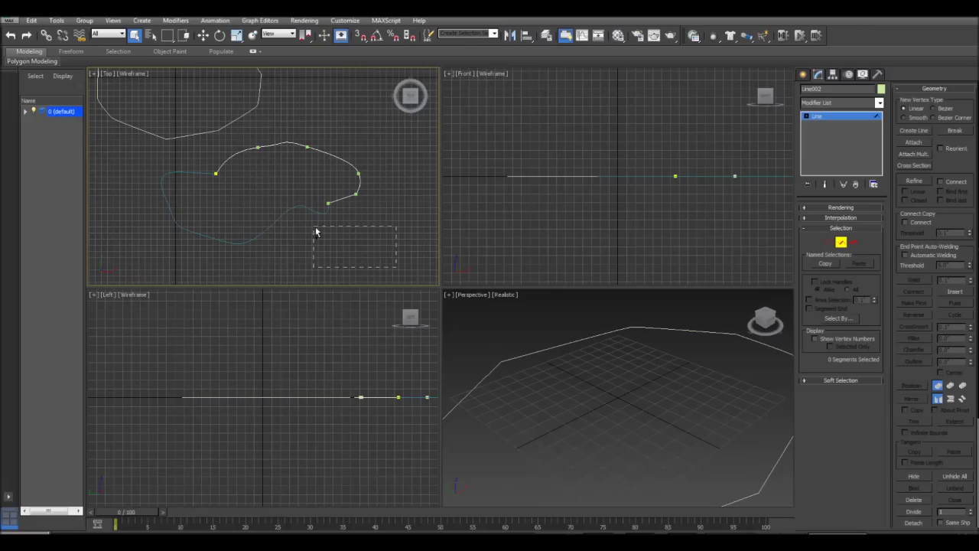
{"action": "left_click_drag", "start_coordinate": [209, 201], "coordinate": [144, 135]}
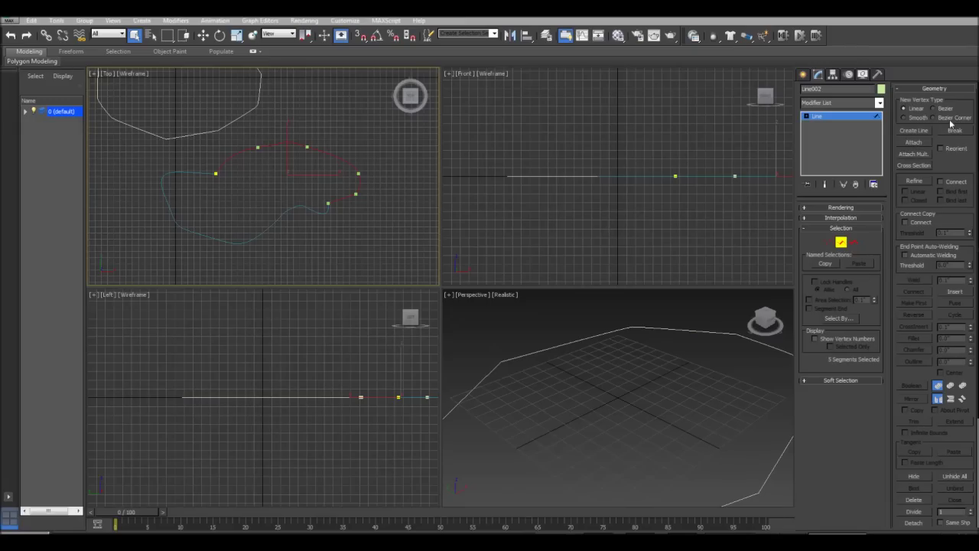
{"action": "left_click", "coordinate": [917, 143]}
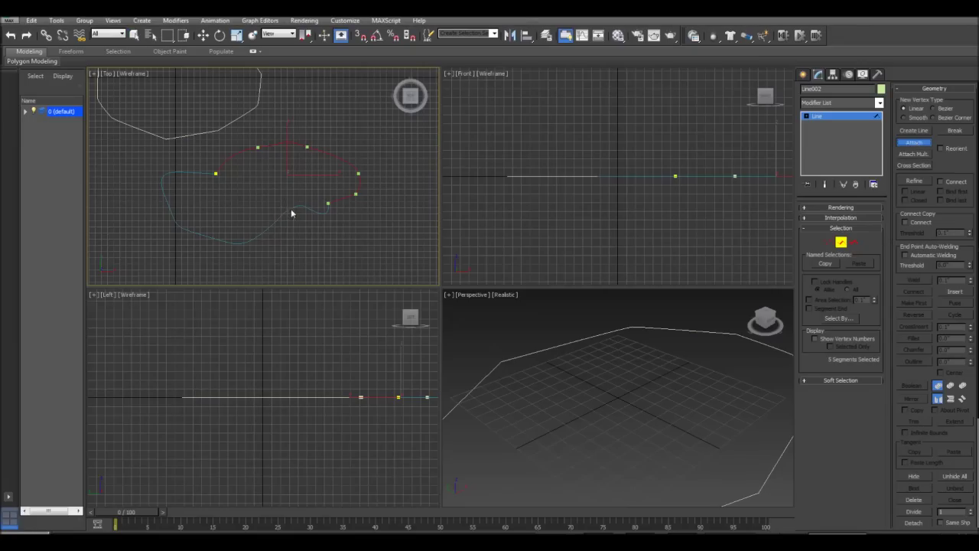
{"action": "left_click", "coordinate": [258, 235]}
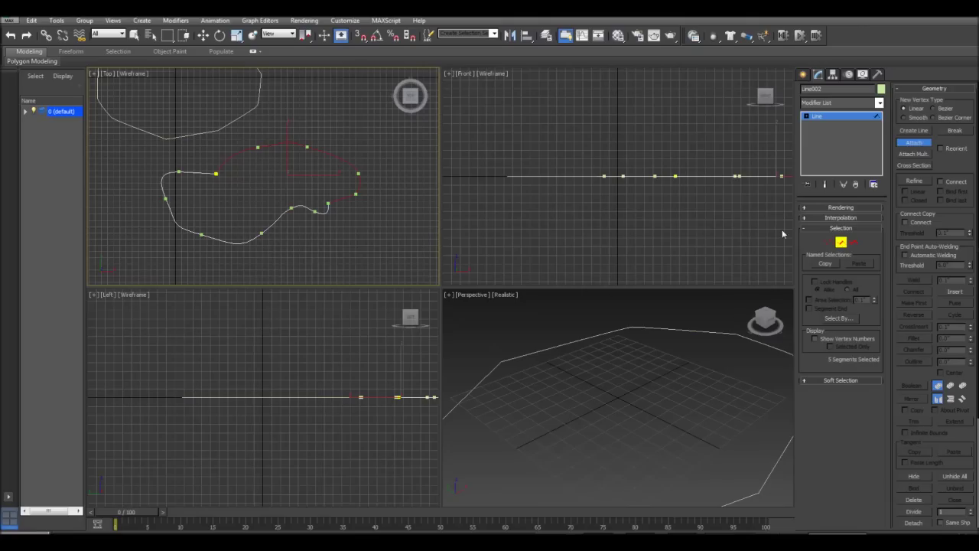
Examine the attached shape at the Vertex level and as a whole object
{"action": "left_click", "coordinate": [829, 242]}
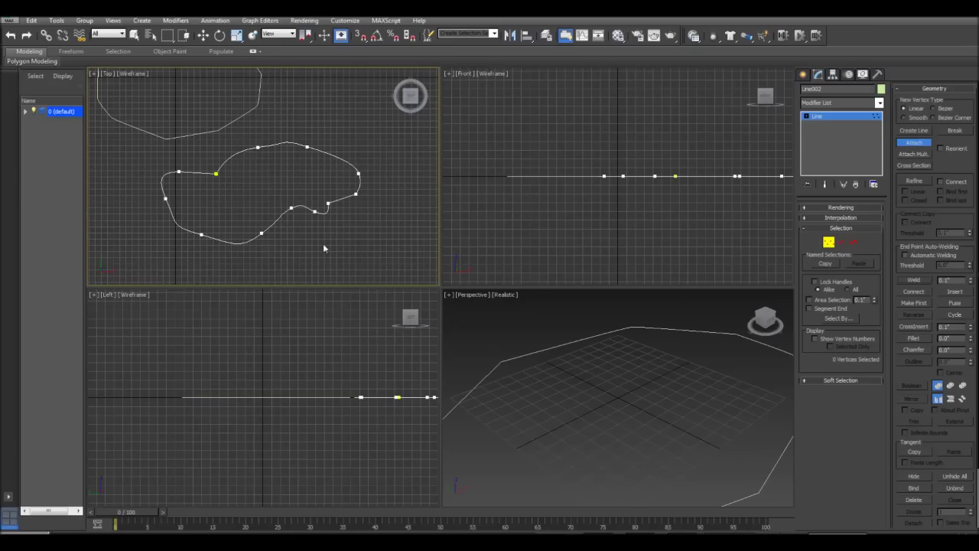
{"action": "left_click", "coordinate": [829, 242]}
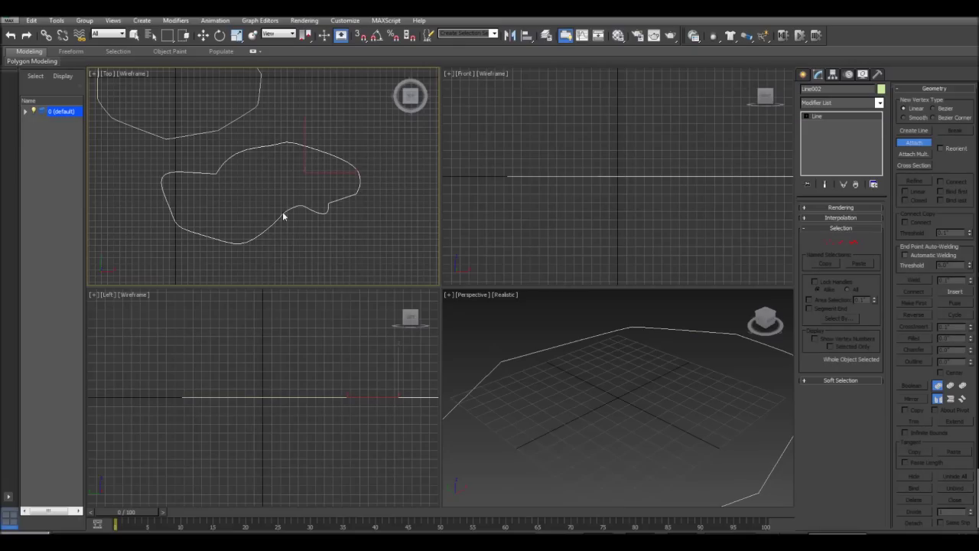
{"action": "left_click", "coordinate": [828, 241]}
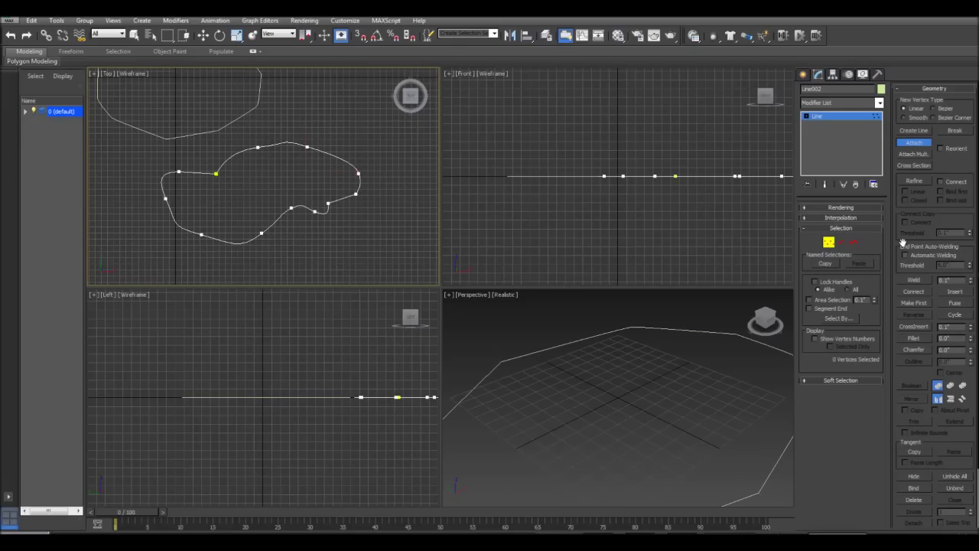
Apply an Extrude modifier to the whole attached shape and raise its extrusion amount
{"action": "left_click_drag", "start_coordinate": [765, 321], "coordinate": [775, 321]}
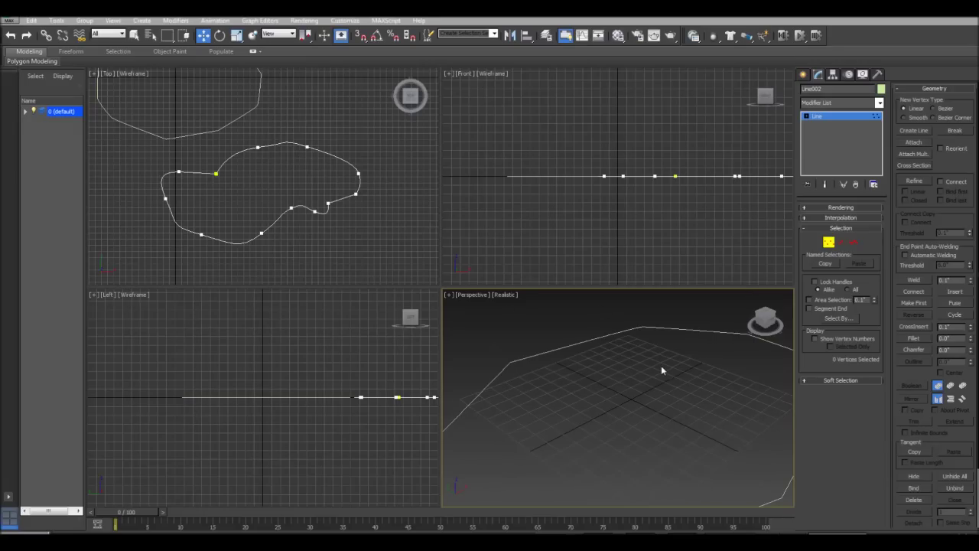
{"action": "scroll", "coordinate": [614, 365], "scroll_direction": "down", "scroll_amount": 10}
{"action": "middle_click_drag", "start_coordinate": [658, 381], "coordinate": [633, 393]}
{"action": "left_click", "coordinate": [829, 243]}
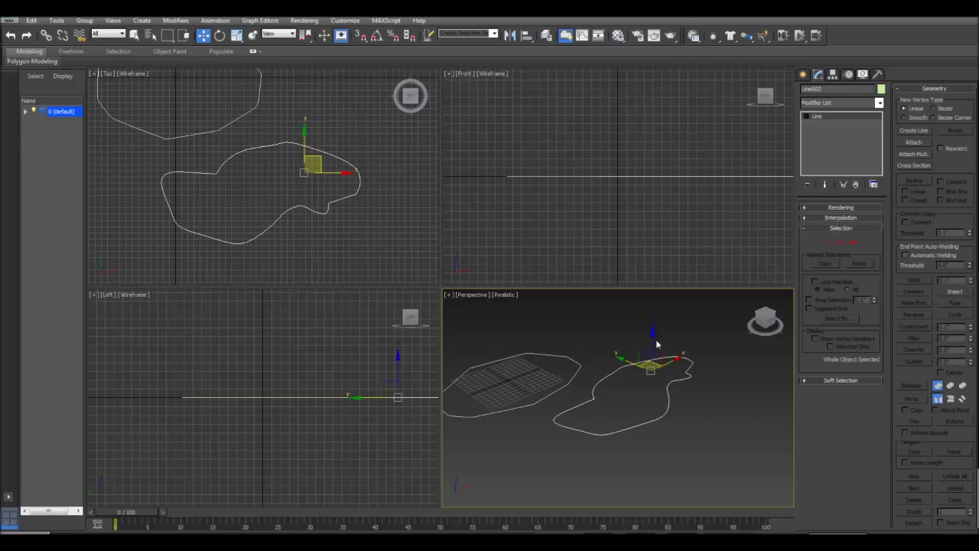
{"action": "left_click", "coordinate": [879, 103]}
{"action": "scroll", "coordinate": [879, 161], "scroll_direction": "down", "scroll_amount": 11}
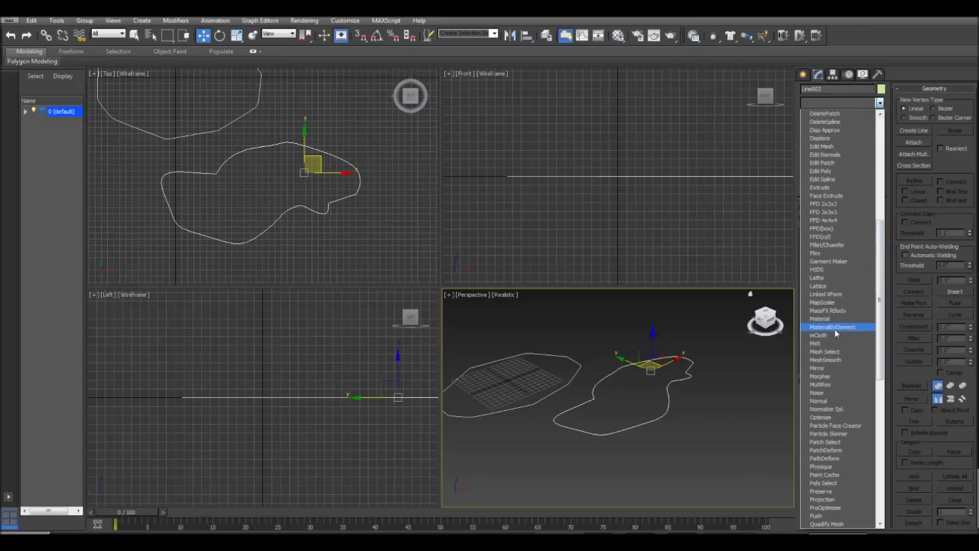
{"action": "left_click", "coordinate": [835, 188]}
{"action": "left_click_drag", "start_coordinate": [871, 223], "coordinate": [866, 168]}
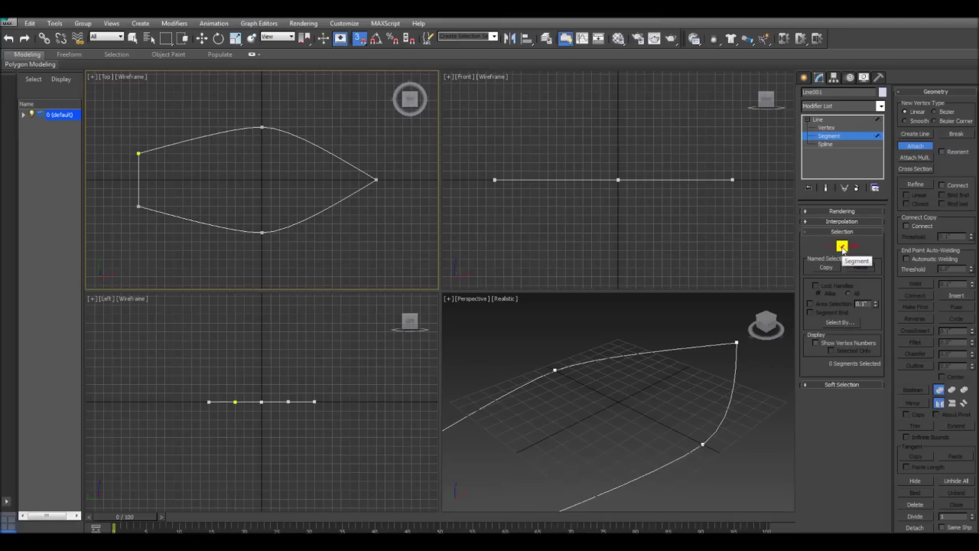
Draw a straight two-point horizontal line below the boat-shaped spline in the Top view, matching the spline's full length
{"action": "left_click", "coordinate": [842, 246]}
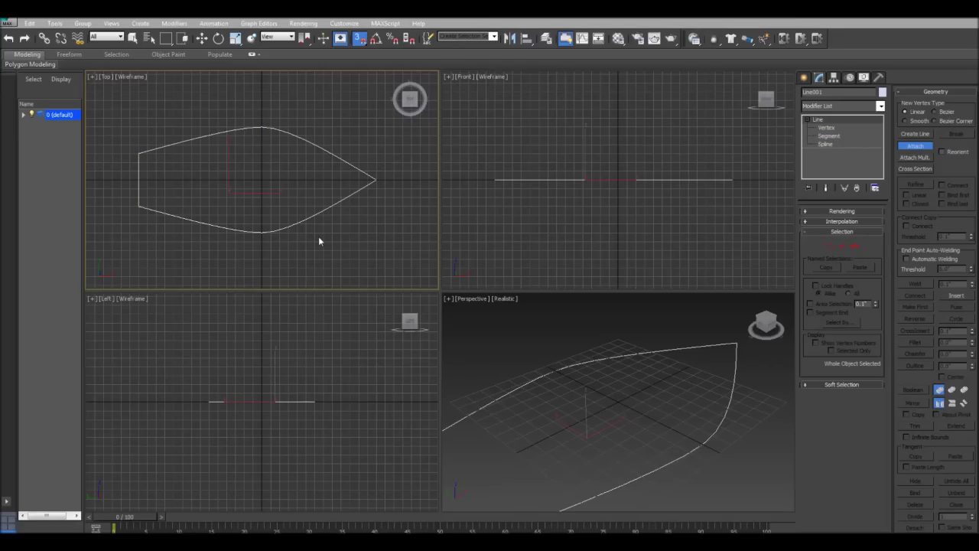
{"action": "middle_click_drag", "start_coordinate": [319, 240], "coordinate": [314, 186]}
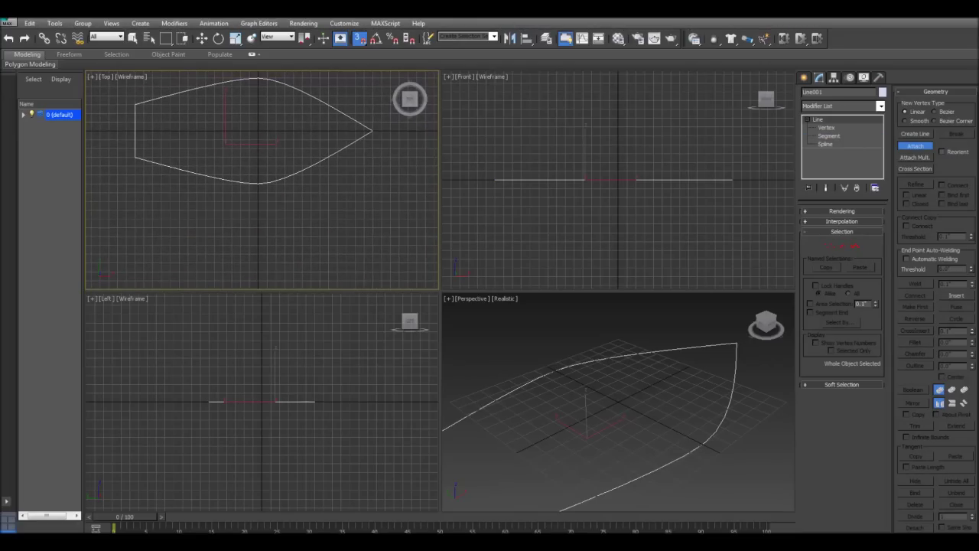
{"action": "left_click", "coordinate": [803, 78]}
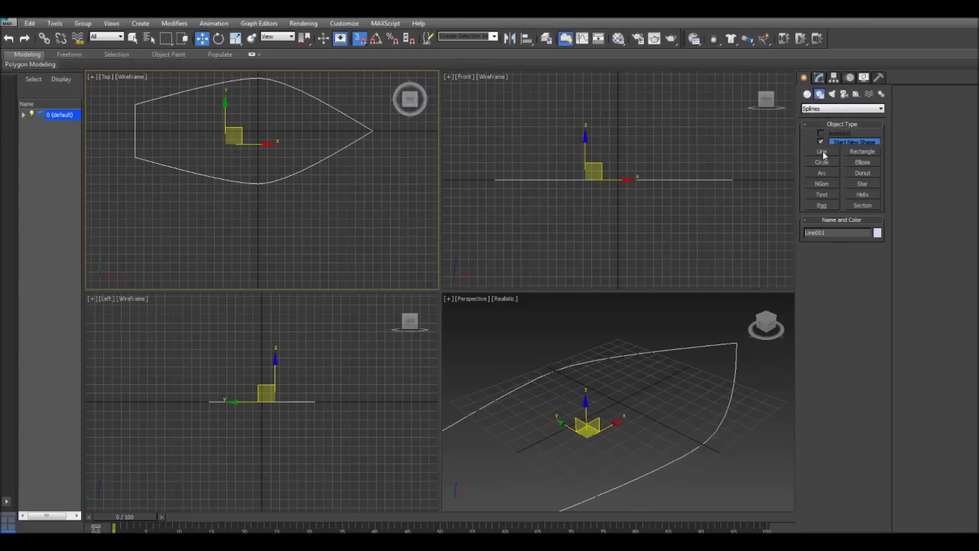
{"action": "left_click", "coordinate": [822, 151]}
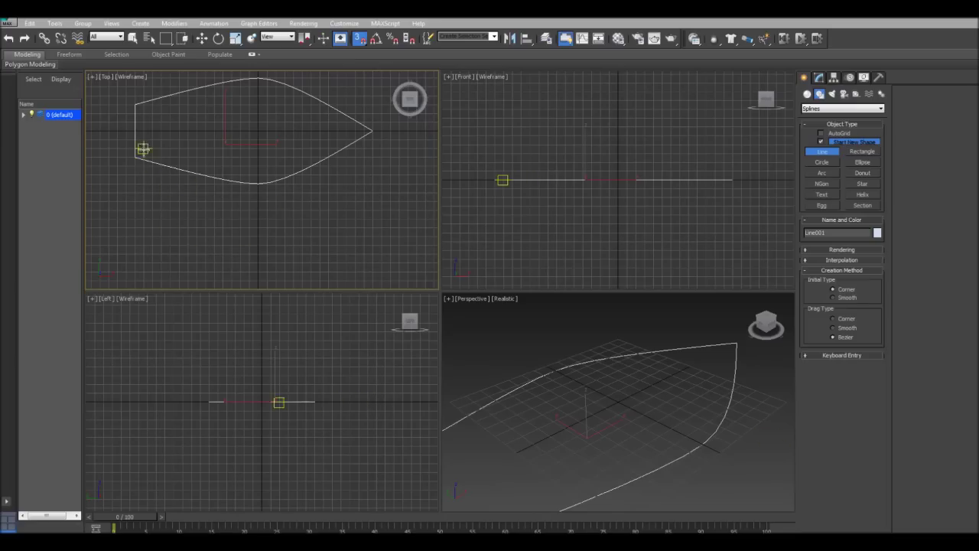
{"action": "left_click", "coordinate": [134, 211]}
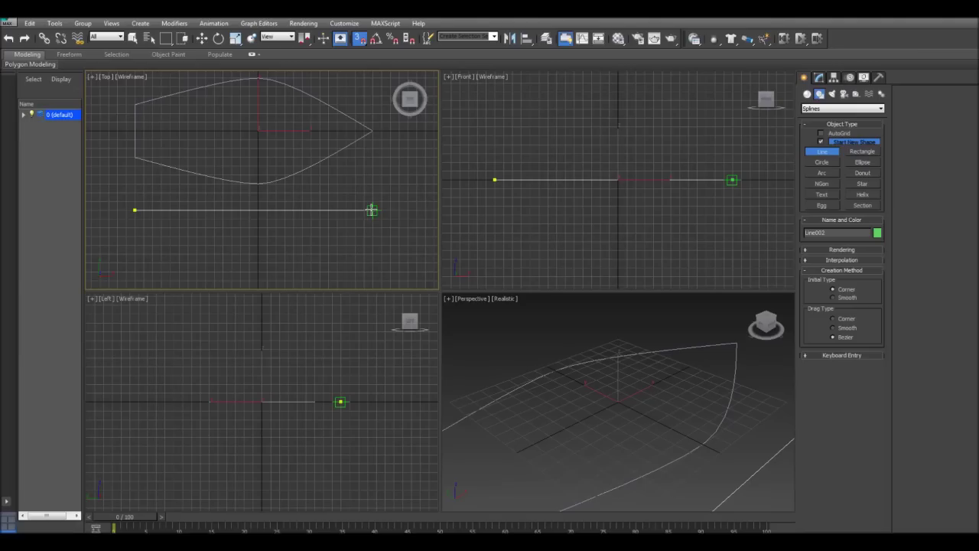
{"action": "left_click", "coordinate": [371, 209]}
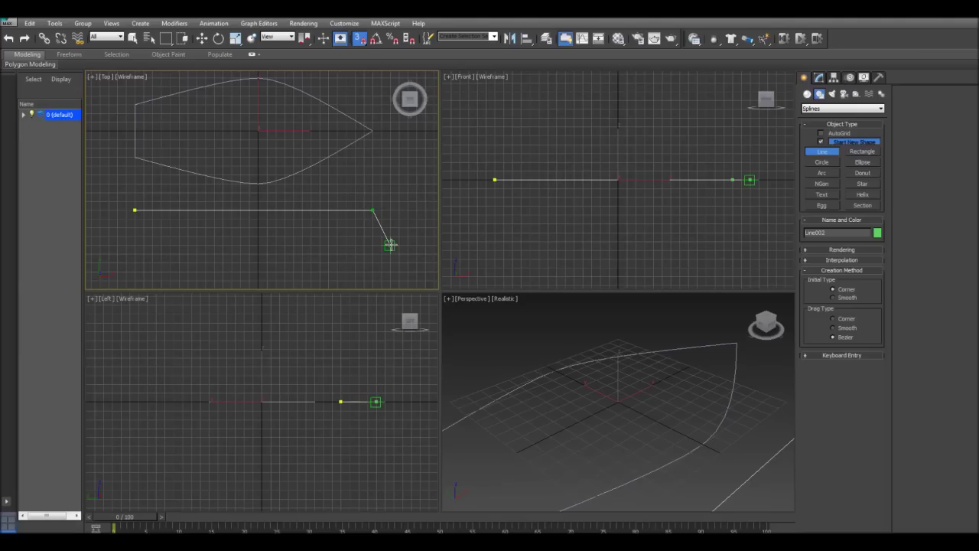
{"action": "right_click", "coordinate": [390, 244]}
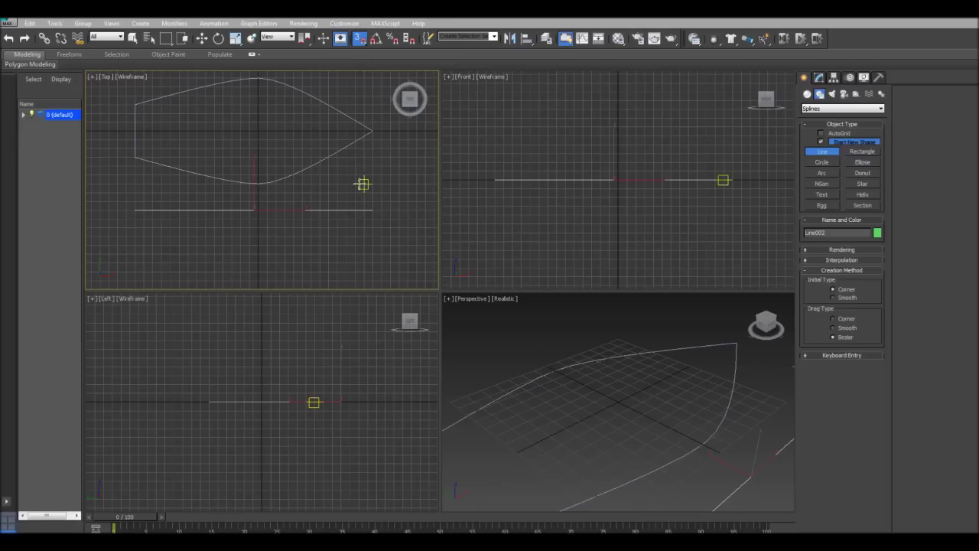
Orbit the Perspective view to a low side angle with snapping switched off, and switch snapping back on
{"action": "right_click", "coordinate": [765, 316]}
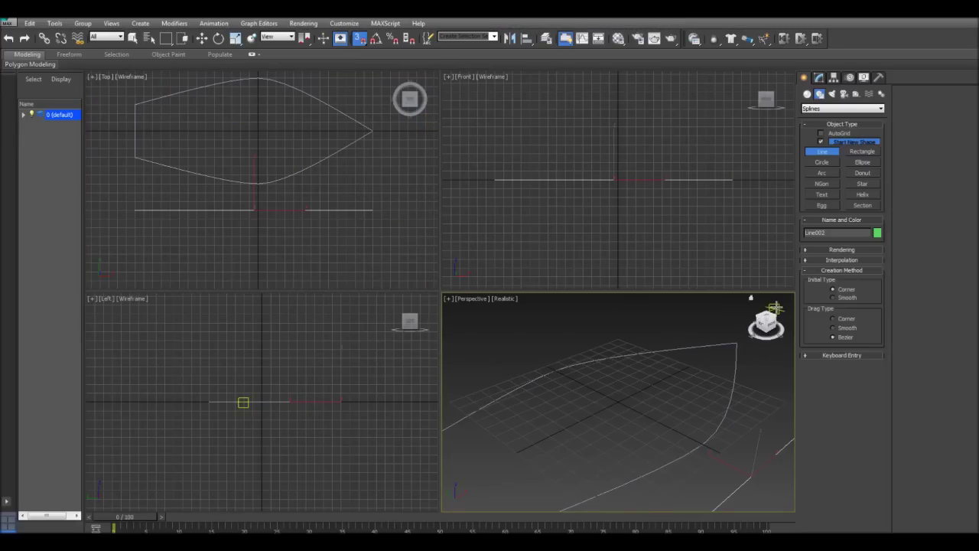
{"action": "left_click", "coordinate": [357, 38]}
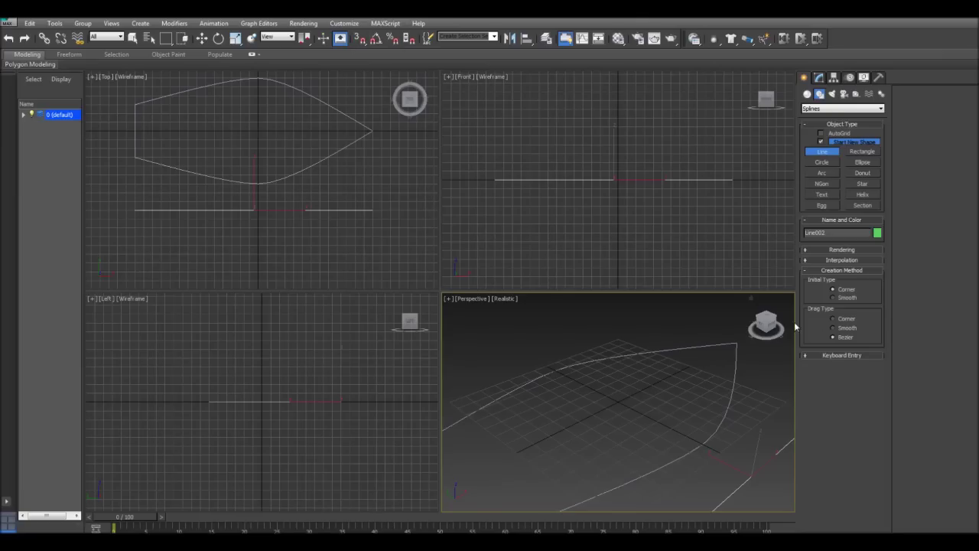
{"action": "mouse_move", "coordinate": [765, 318]}
{"action": "left_mouse_down"}
{"action": "mouse_move", "coordinate": [777, 320]}
{"action": "mouse_move", "coordinate": [788, 349]}
{"action": "mouse_move", "coordinate": [771, 327]}
{"action": "left_mouse_up"}
{"action": "middle_click_drag", "start_coordinate": [765, 360], "coordinate": [687, 360], "text": "alt"}
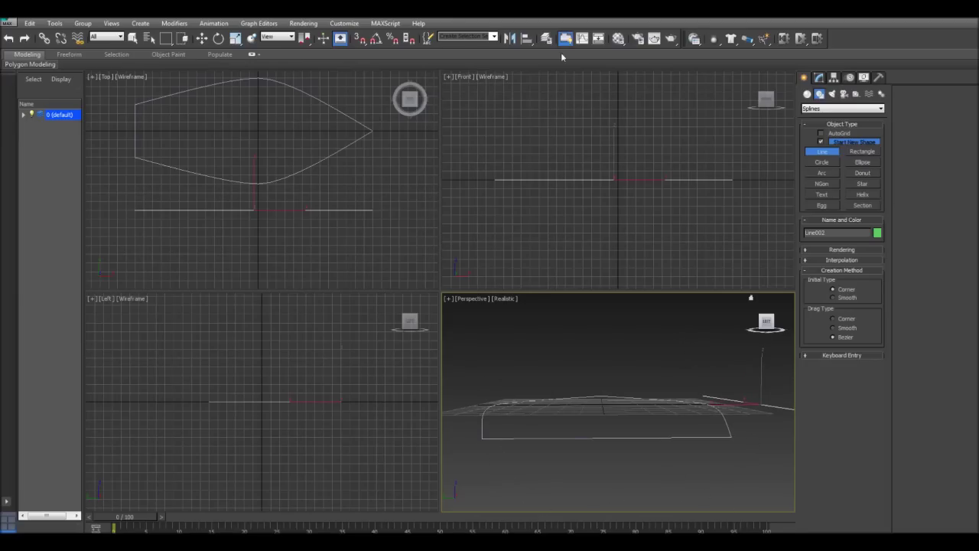
{"action": "left_click", "coordinate": [359, 40]}
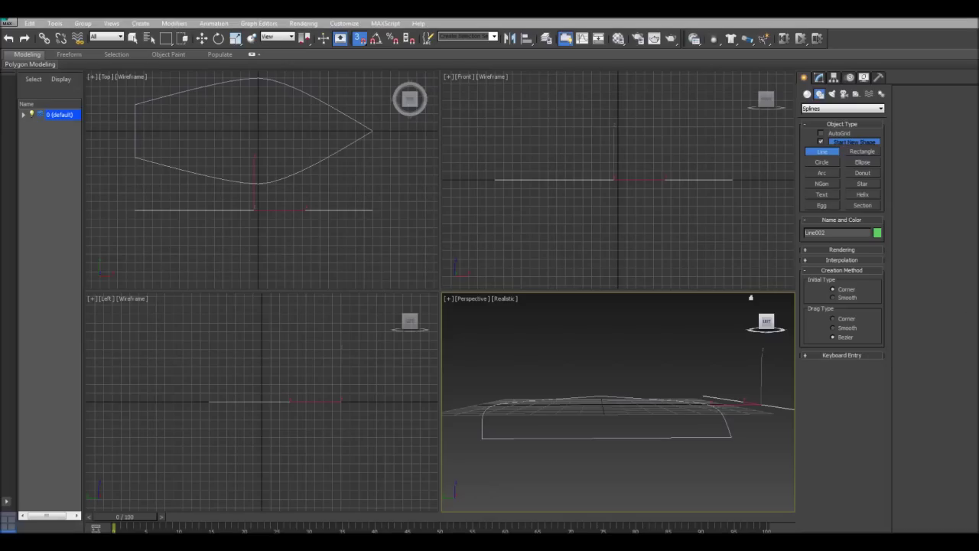
Draw a closed four-point trapezoid cross-section with its wide edge up, below the straight line in the Top view
{"action": "middle_click_drag", "start_coordinate": [324, 253], "coordinate": [326, 213]}
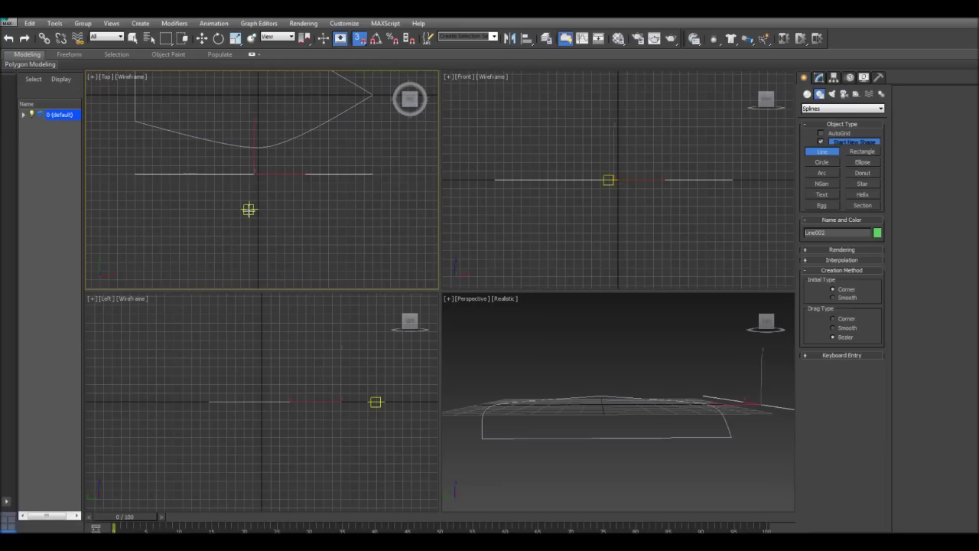
{"action": "left_click", "coordinate": [196, 209]}
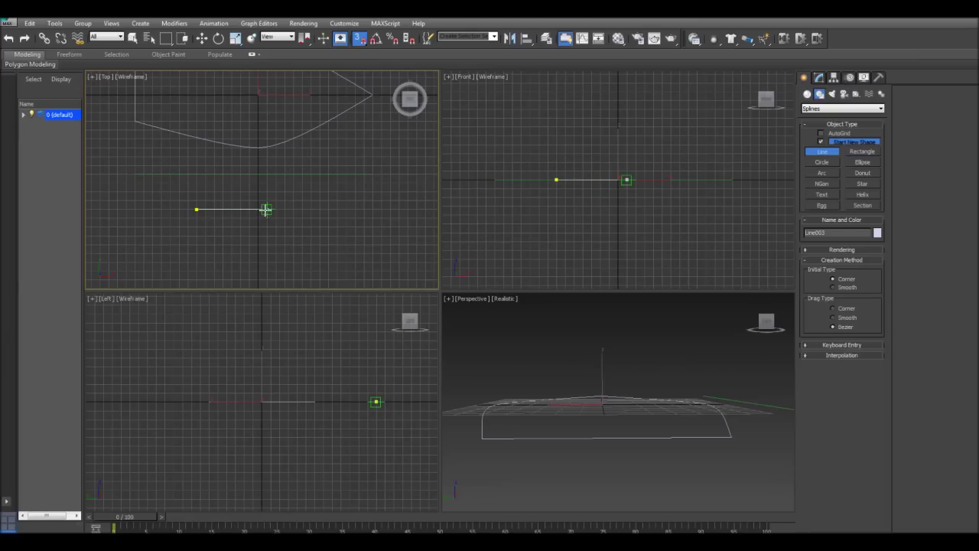
{"action": "left_click", "coordinate": [320, 209]}
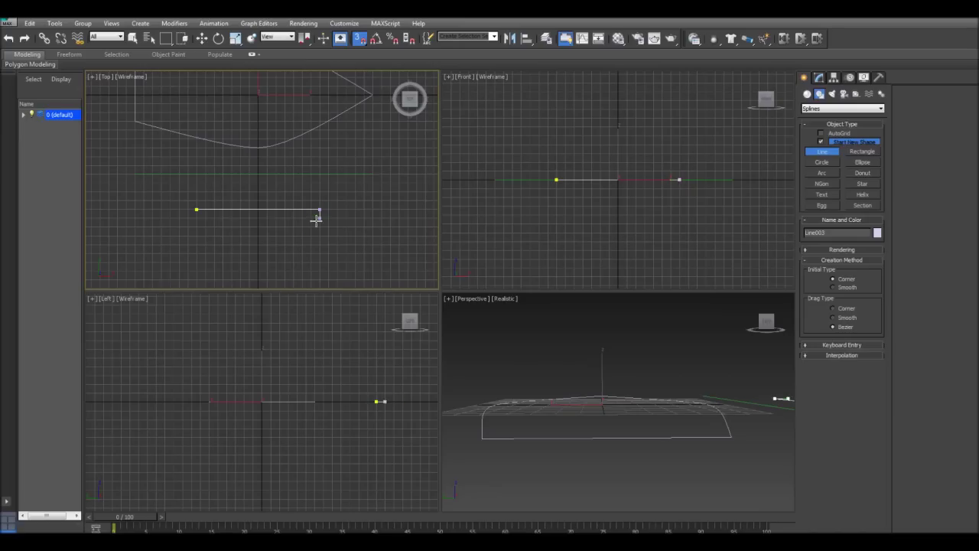
{"action": "left_click", "coordinate": [284, 254]}
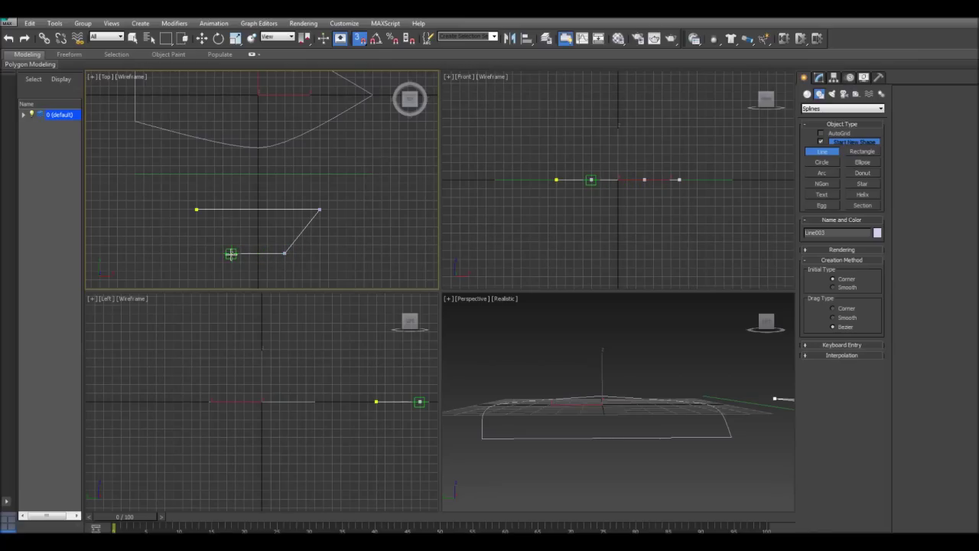
{"action": "left_click", "coordinate": [231, 254]}
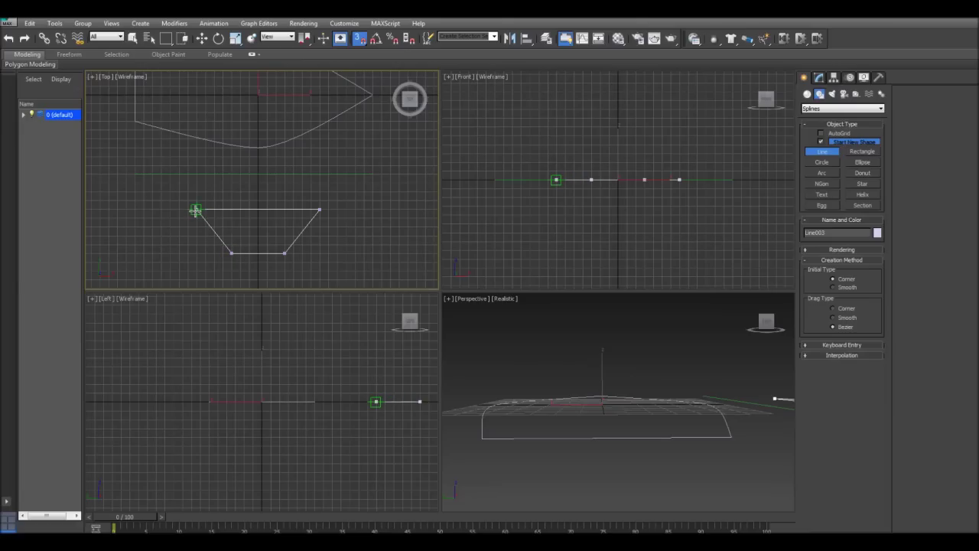
{"action": "left_click", "coordinate": [196, 210]}
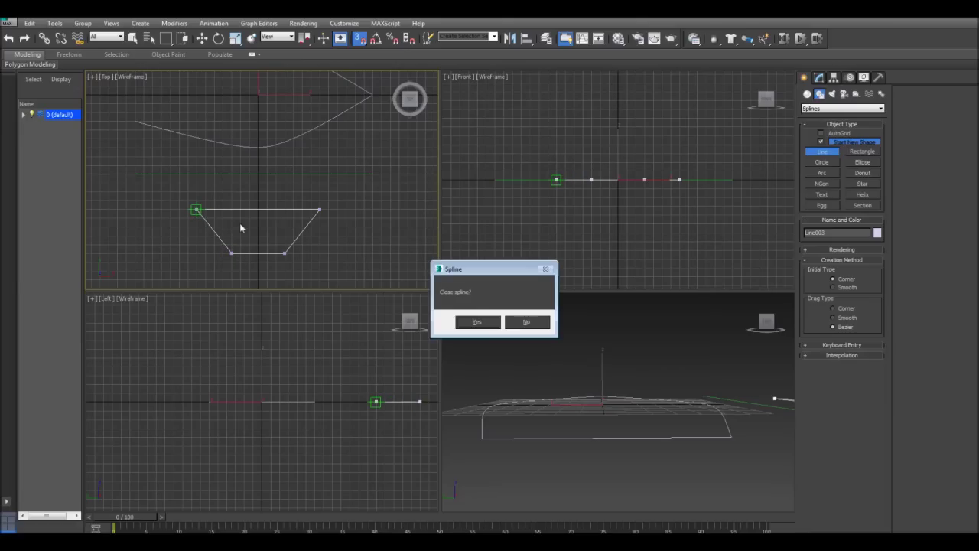
{"action": "left_click", "coordinate": [477, 322]}
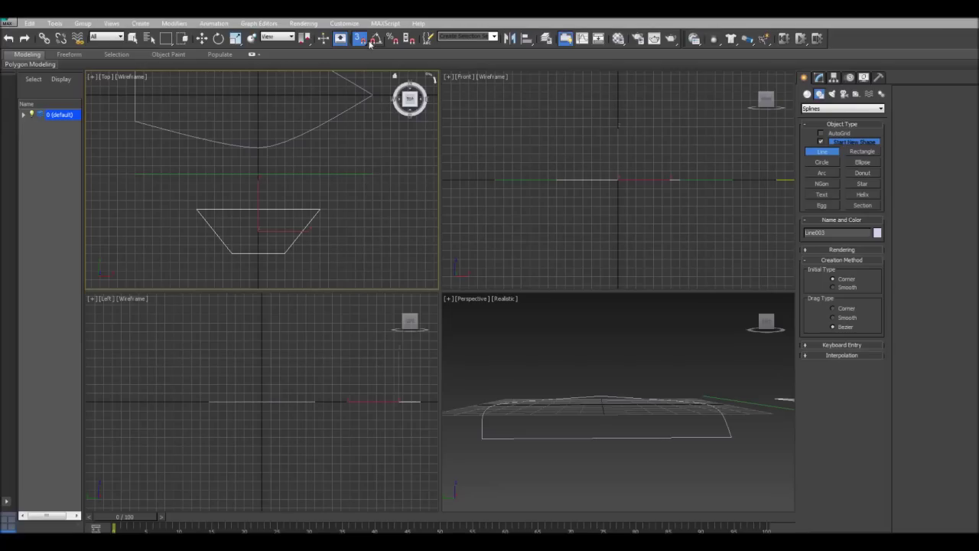
Create a Loft compound object with the straight line as the path and the trapezoid as its shape
{"action": "middle_click_drag", "start_coordinate": [304, 202], "coordinate": [317, 219]}
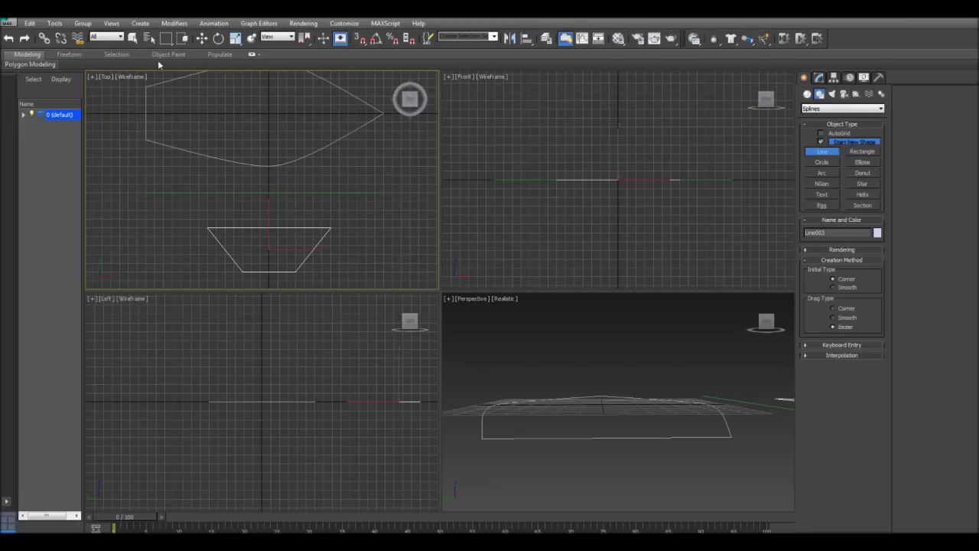
{"action": "left_click", "coordinate": [132, 38]}
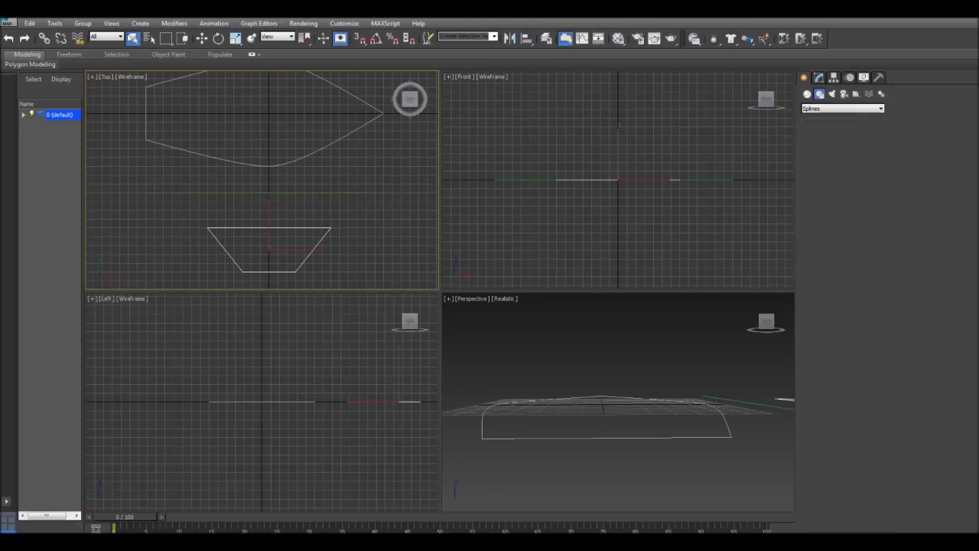
{"action": "left_click", "coordinate": [304, 192]}
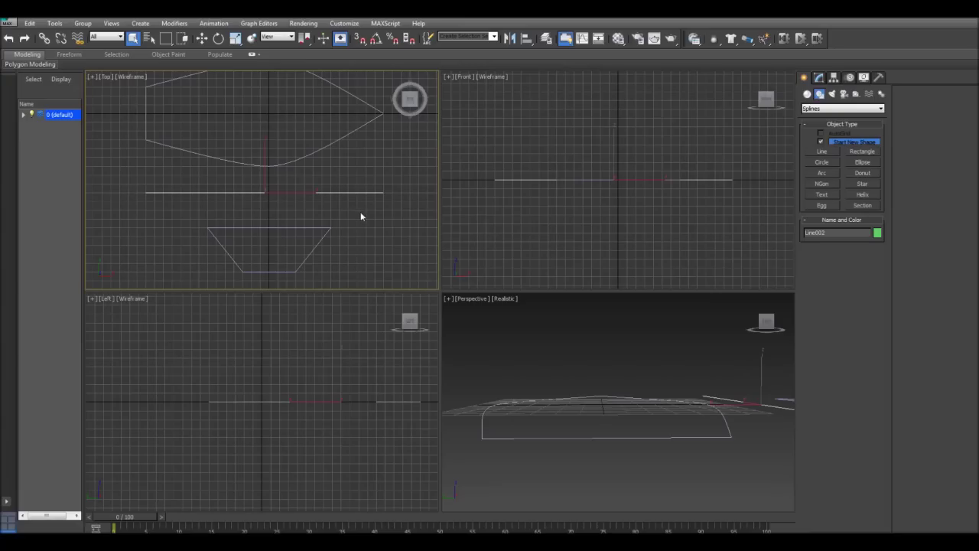
{"action": "left_click", "coordinate": [807, 94]}
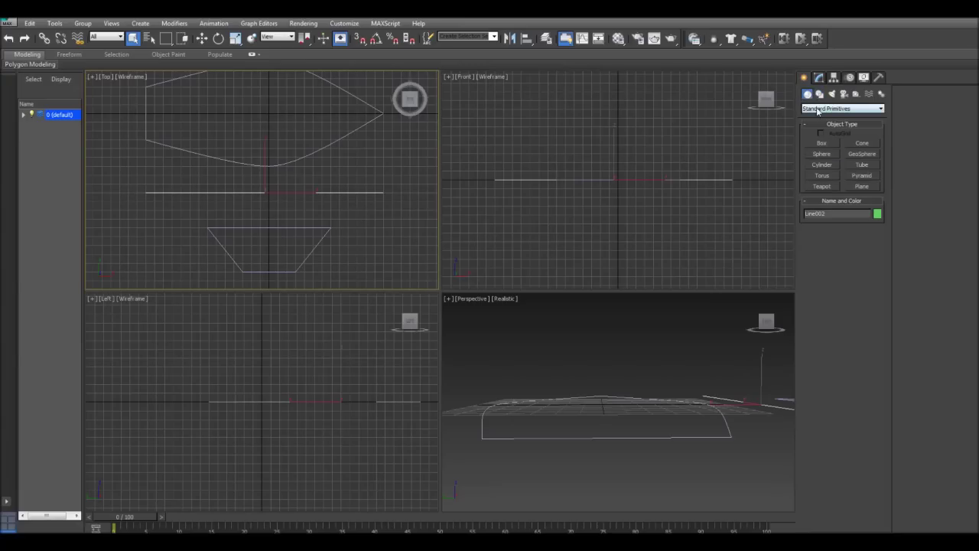
{"action": "left_click", "coordinate": [820, 109]}
{"action": "left_click", "coordinate": [821, 131]}
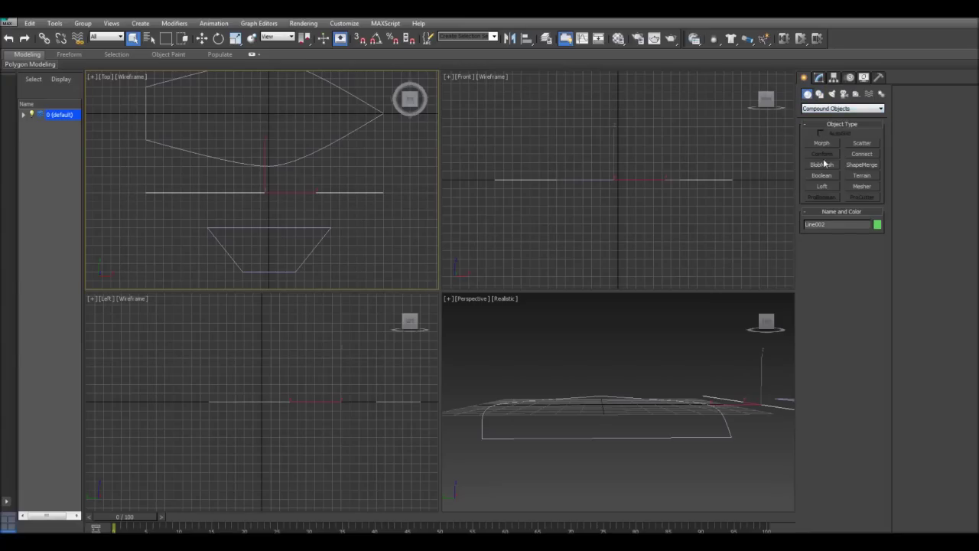
{"action": "left_click", "coordinate": [823, 186]}
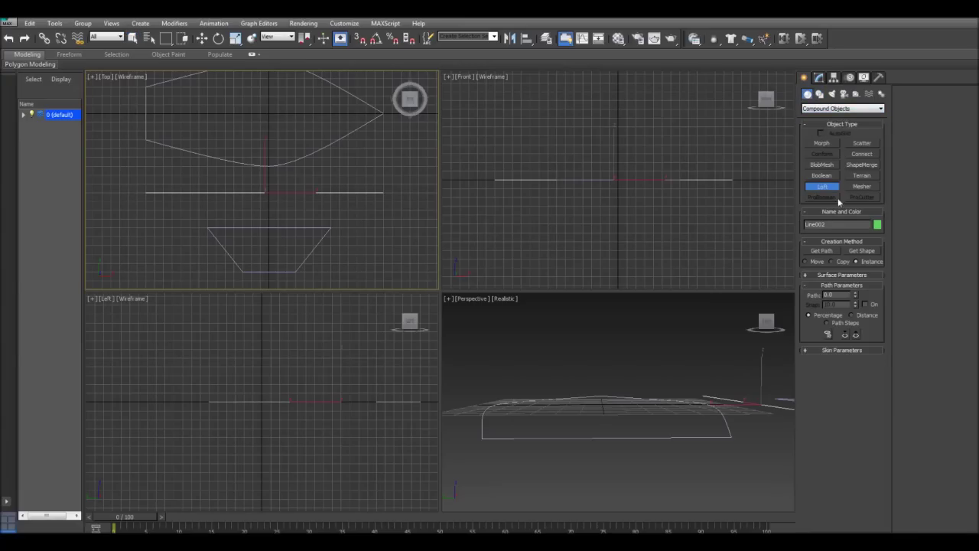
{"action": "left_click", "coordinate": [863, 251]}
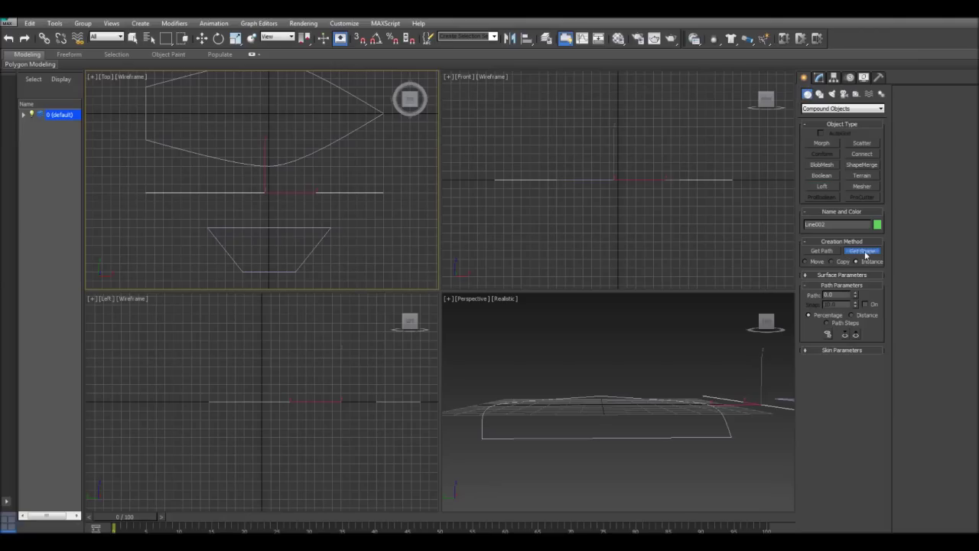
{"action": "left_click", "coordinate": [310, 227]}
Move the lofted block along the Y and X axes until it stands clear of the drawn splines
{"action": "middle_click_drag", "start_coordinate": [670, 376], "coordinate": [667, 414], "text": "alt"}
{"action": "scroll", "coordinate": [594, 371], "scroll_direction": "down", "scroll_amount": 3}
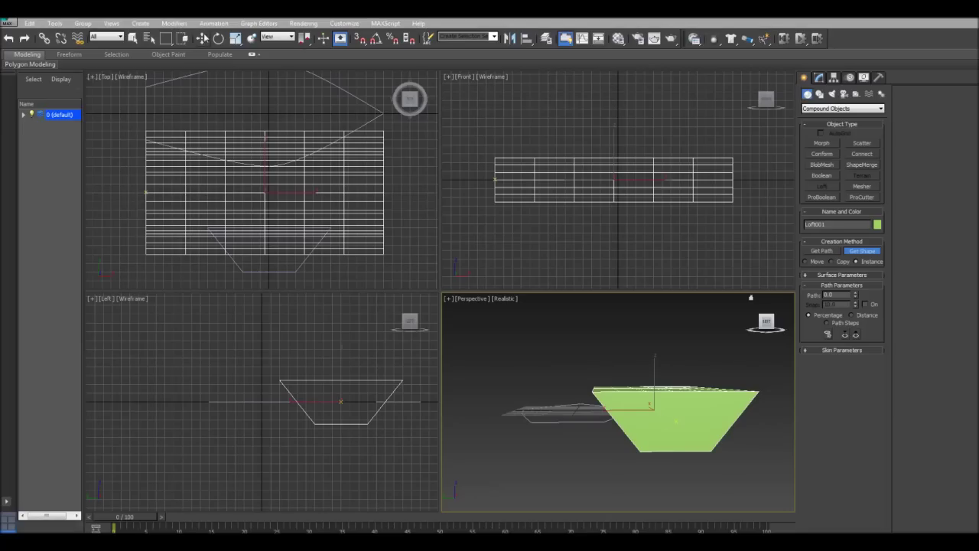
{"action": "key", "text": "w"}
{"action": "mouse_move", "coordinate": [620, 411]}
{"action": "left_mouse_down"}
{"action": "mouse_move", "coordinate": [680, 406]}
{"action": "mouse_move", "coordinate": [636, 411]}
{"action": "left_mouse_up"}
{"action": "middle_click_drag", "start_coordinate": [661, 434], "coordinate": [612, 444]}
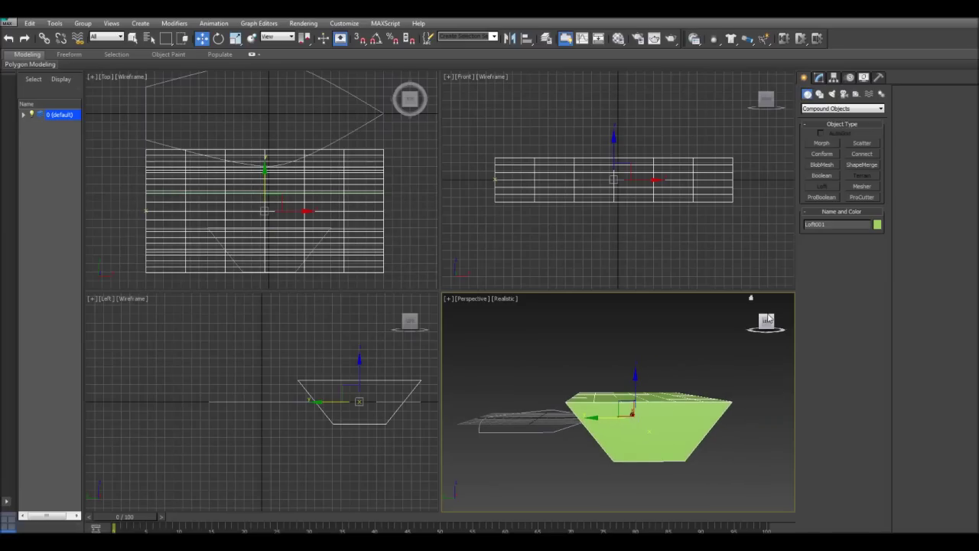
{"action": "left_click_drag", "start_coordinate": [767, 316], "coordinate": [739, 347]}
{"action": "left_click_drag", "start_coordinate": [663, 406], "coordinate": [767, 358]}
{"action": "middle_click_drag", "start_coordinate": [730, 358], "coordinate": [602, 407]}
{"action": "left_click_drag", "start_coordinate": [639, 396], "coordinate": [726, 361]}
{"action": "middle_click_drag", "start_coordinate": [724, 364], "coordinate": [746, 368]}
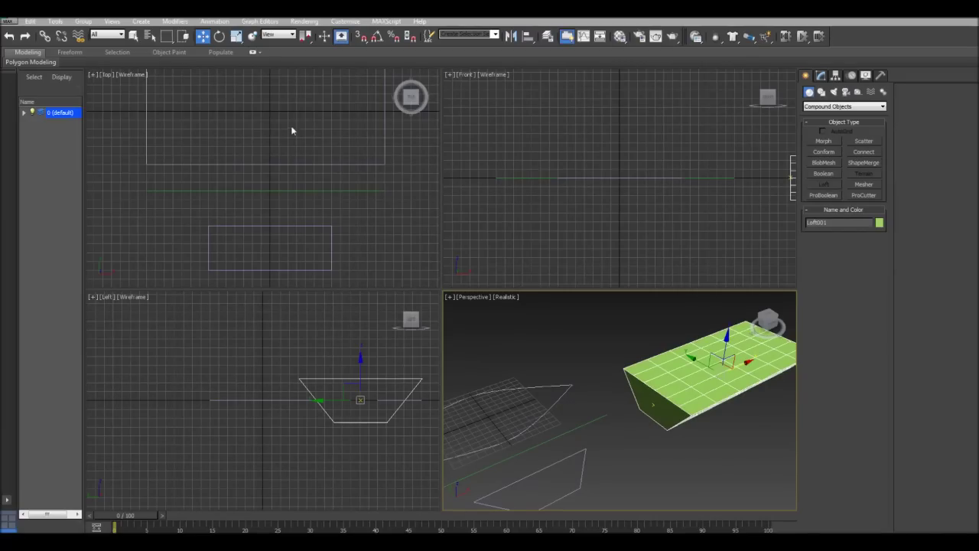
Examine the splines and loft together in the Top view and the lofted block from a low side angle in Perspective
{"action": "mouse_move", "coordinate": [291, 130]}
{"action": "middle_mouse_down"}
{"action": "mouse_move", "coordinate": [291, 199]}
{"action": "mouse_move", "coordinate": [290, 146]}
{"action": "middle_mouse_up"}
{"action": "scroll", "coordinate": [293, 200], "scroll_direction": "down", "scroll_amount": 5}
{"action": "middle_click_drag", "start_coordinate": [279, 97], "coordinate": [274, 149]}
{"action": "middle_click_drag", "start_coordinate": [743, 403], "coordinate": [636, 404]}
{"action": "left_click_drag", "start_coordinate": [769, 321], "coordinate": [740, 293]}
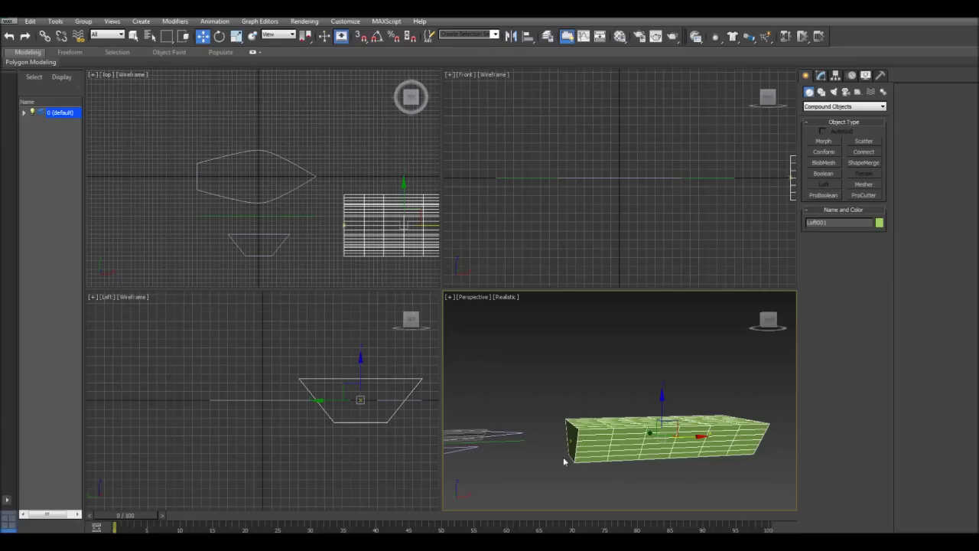
{"action": "scroll", "coordinate": [214, 173], "scroll_direction": "up", "scroll_amount": 2}
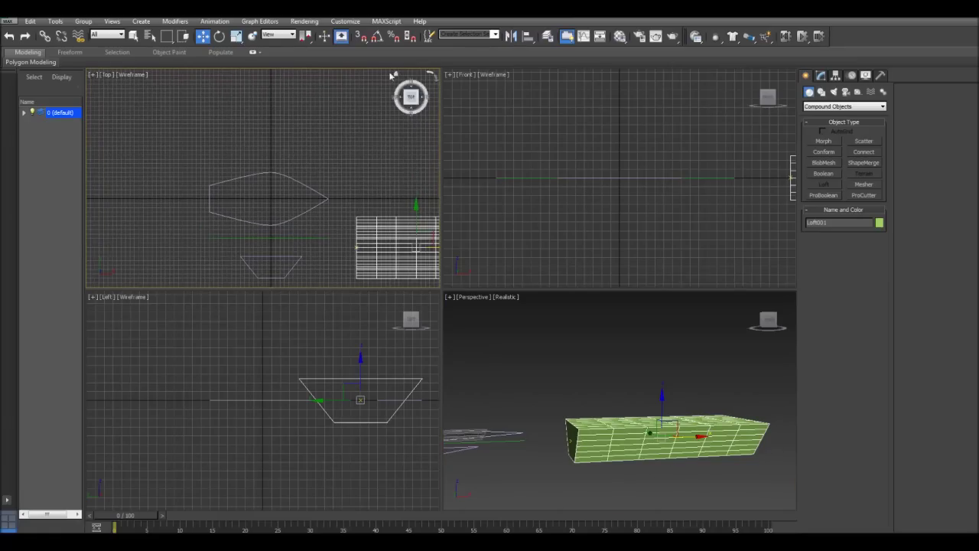
With snapping on, draw a closed hull side profile with a flat top and curved bottom above the boat outline, matching its length, in the Top view
{"action": "scroll", "coordinate": [325, 140], "scroll_direction": "up", "scroll_amount": 5}
{"action": "middle_click_drag", "start_coordinate": [142, 222], "coordinate": [261, 151]}
{"action": "left_click", "coordinate": [361, 36]}
{"action": "middle_click_drag", "start_coordinate": [247, 195], "coordinate": [267, 188]}
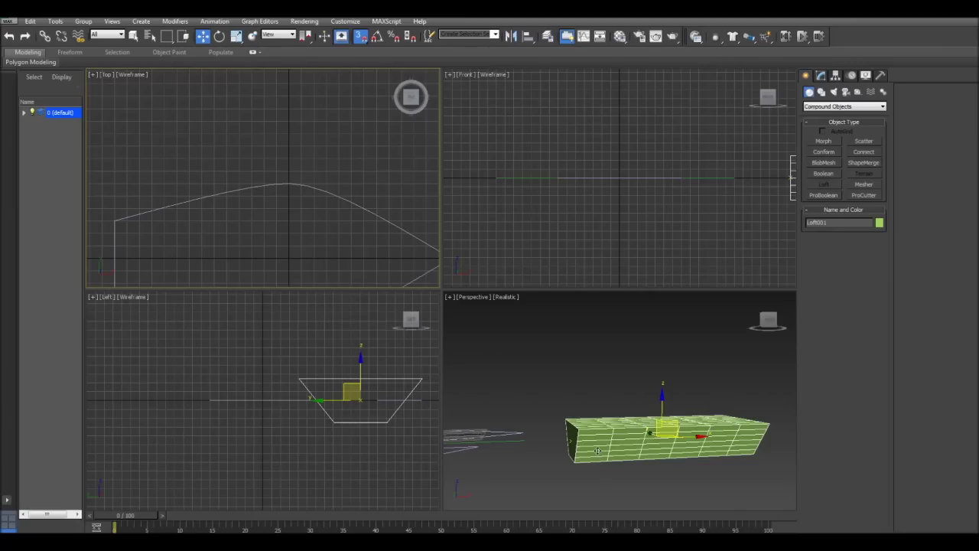
{"action": "left_click", "coordinate": [101, 88]}
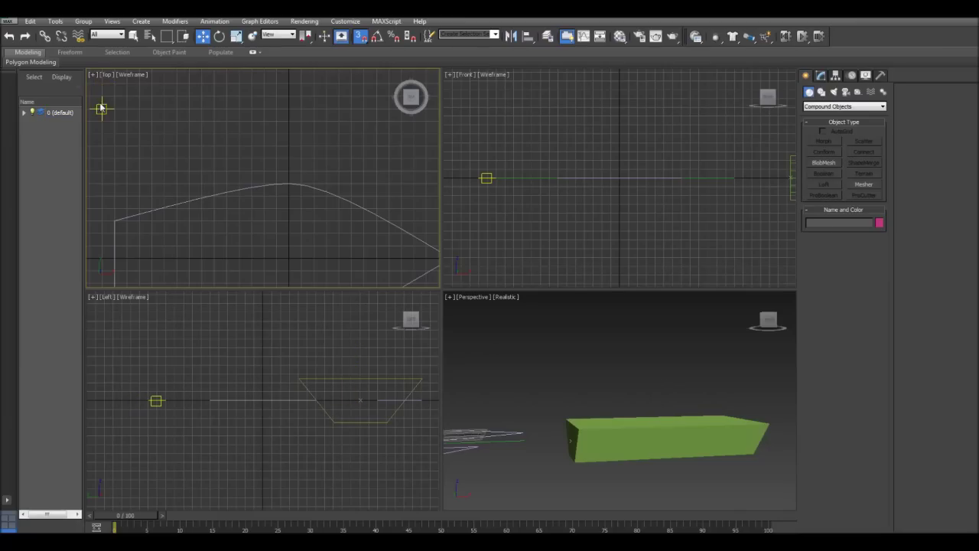
{"action": "left_click", "coordinate": [821, 91]}
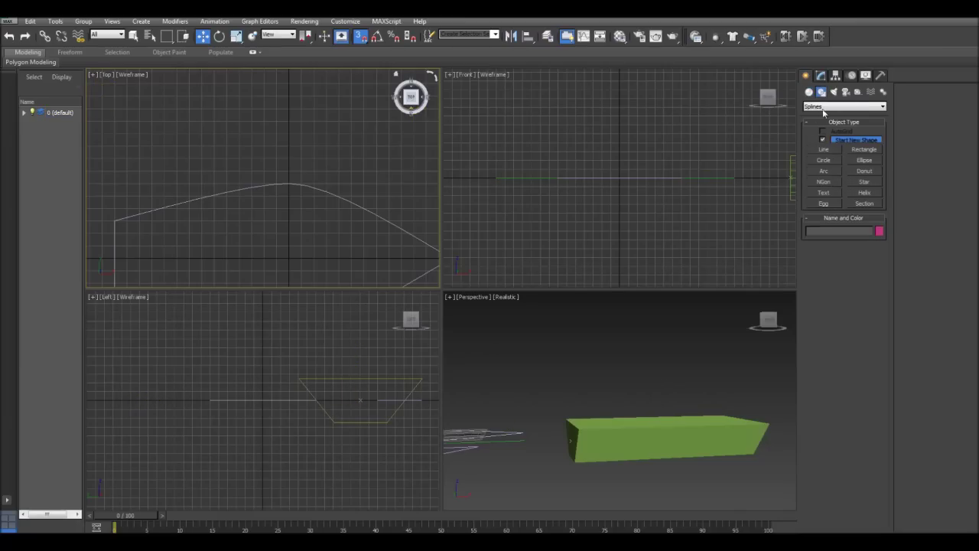
{"action": "left_click", "coordinate": [825, 150]}
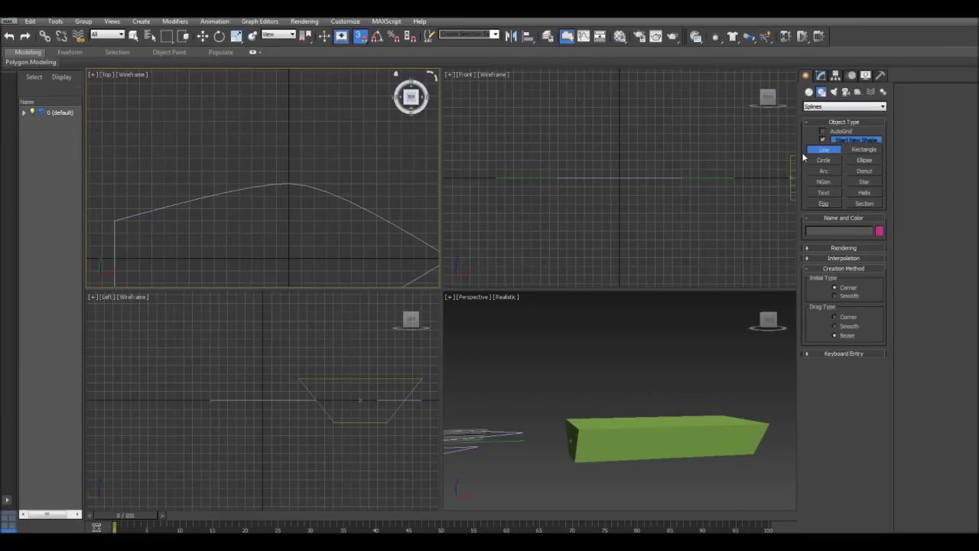
{"action": "left_click", "coordinate": [114, 96]}
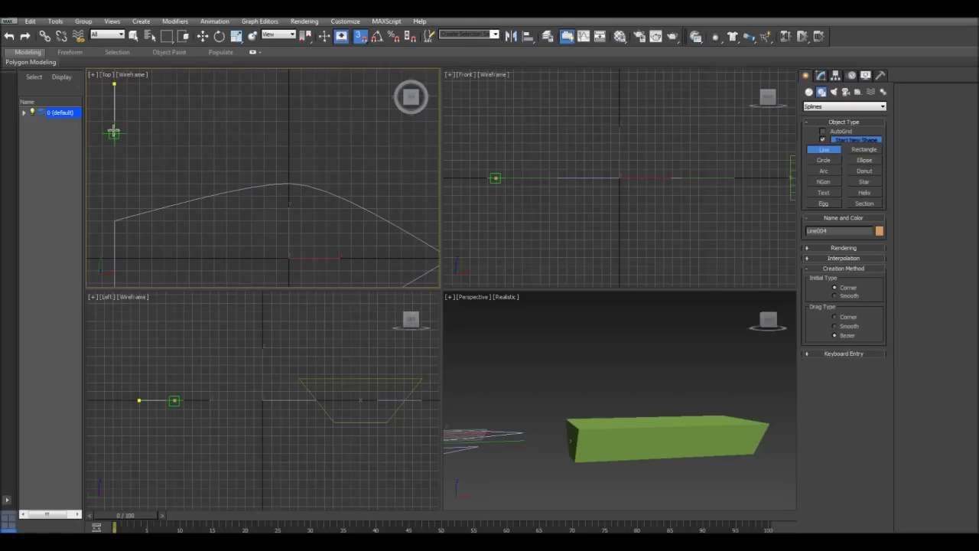
{"action": "left_click", "coordinate": [114, 133]}
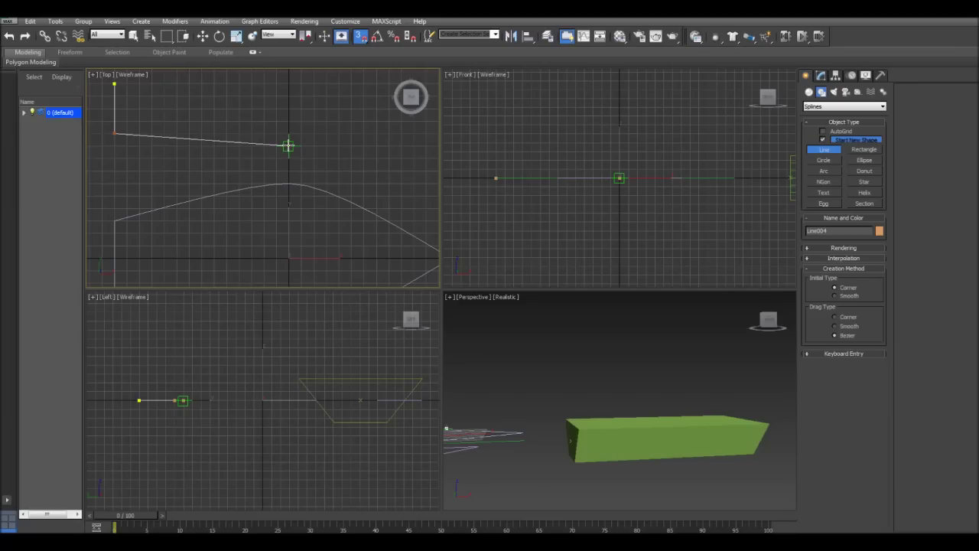
{"action": "left_click", "coordinate": [288, 144]}
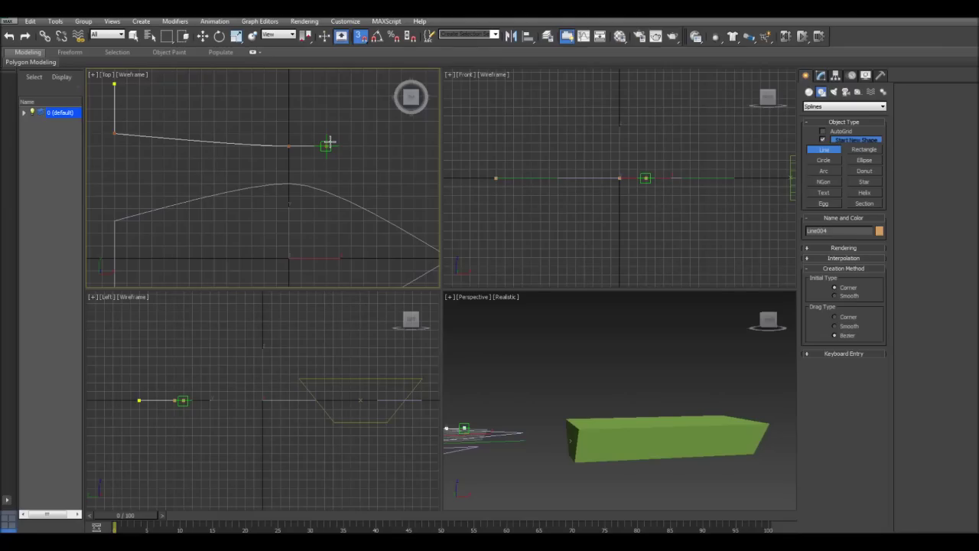
{"action": "middle_click_drag", "start_coordinate": [363, 131], "coordinate": [298, 150]}
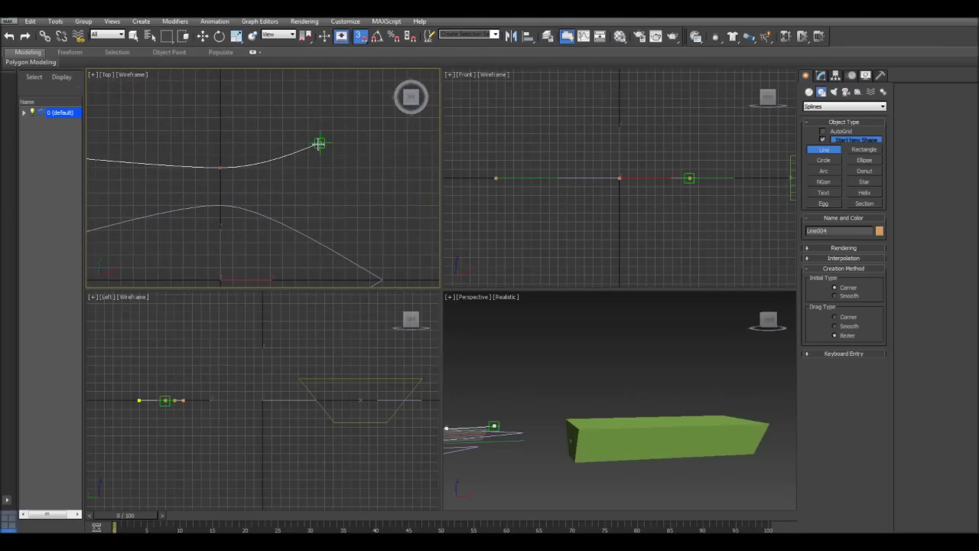
{"action": "scroll", "coordinate": [332, 140], "scroll_direction": "down", "scroll_amount": 3}
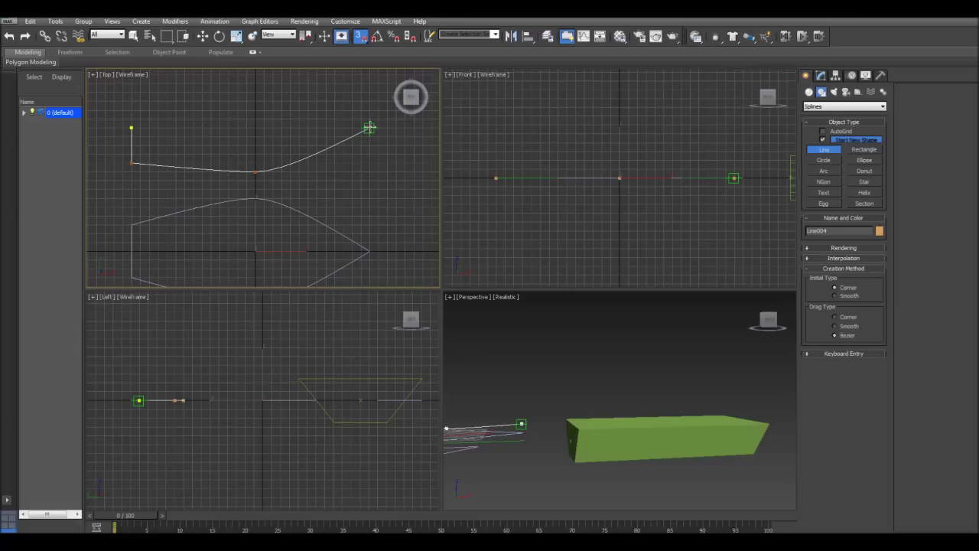
{"action": "left_click", "coordinate": [369, 127]}
{"action": "left_click", "coordinate": [132, 129]}
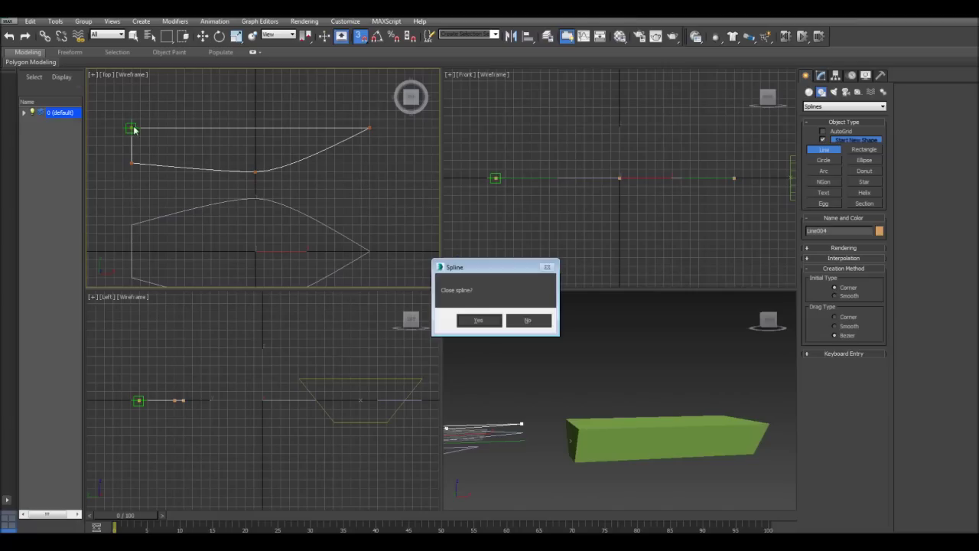
{"action": "left_click", "coordinate": [477, 322]}
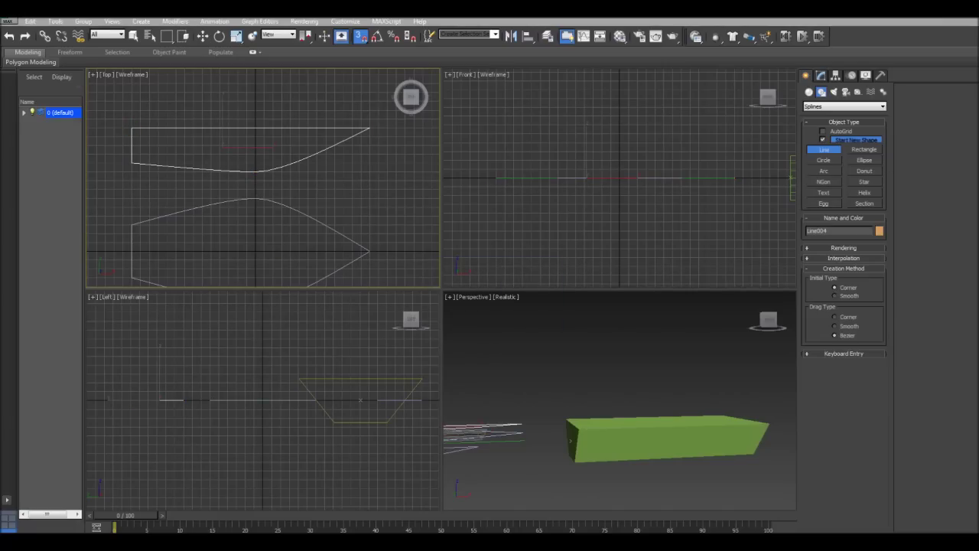
Turn snapping off, select the lofted block and open its Fit deformation editor at an enlarged size
{"action": "left_click", "coordinate": [360, 37]}
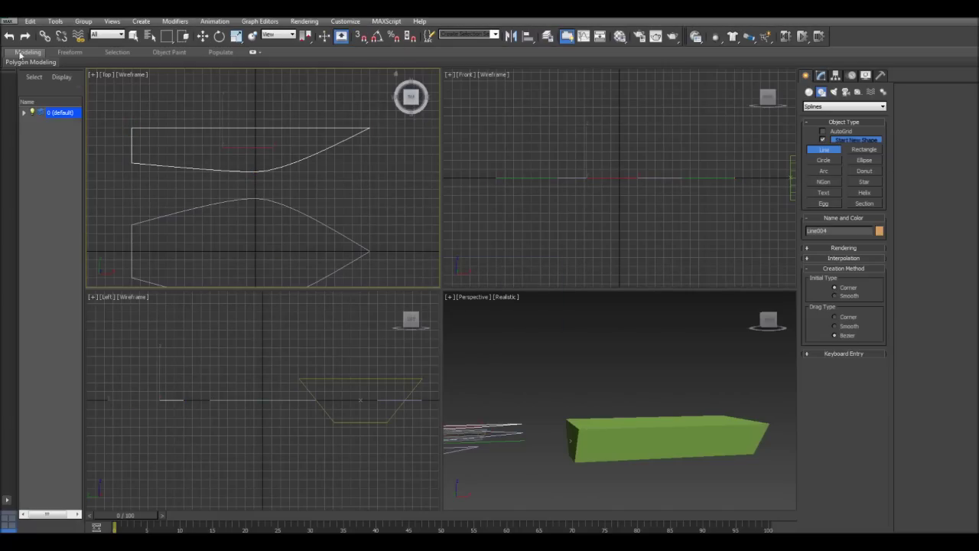
{"action": "left_click", "coordinate": [133, 36]}
{"action": "left_click", "coordinate": [626, 447]}
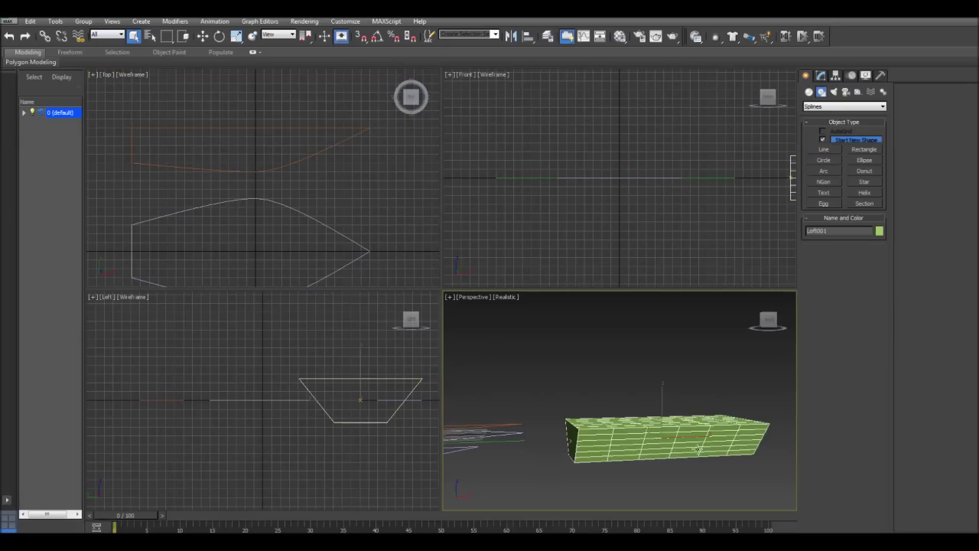
{"action": "middle_click_drag", "start_coordinate": [688, 431], "coordinate": [657, 432]}
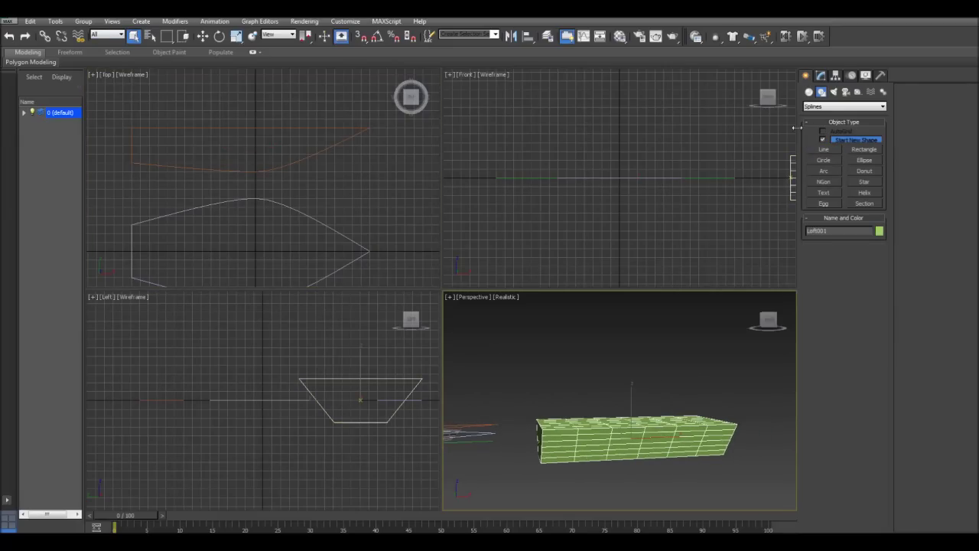
{"action": "left_click", "coordinate": [821, 76]}
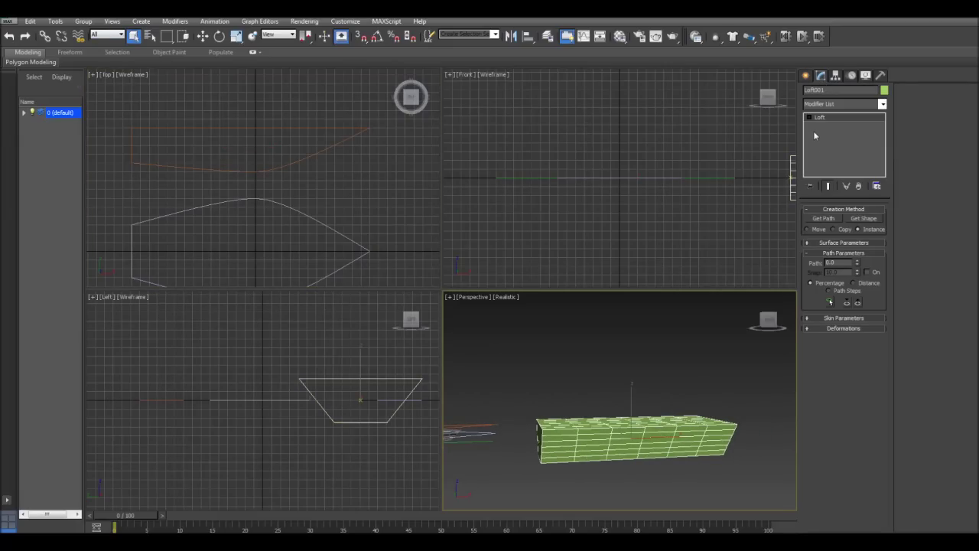
{"action": "left_click", "coordinate": [807, 328]}
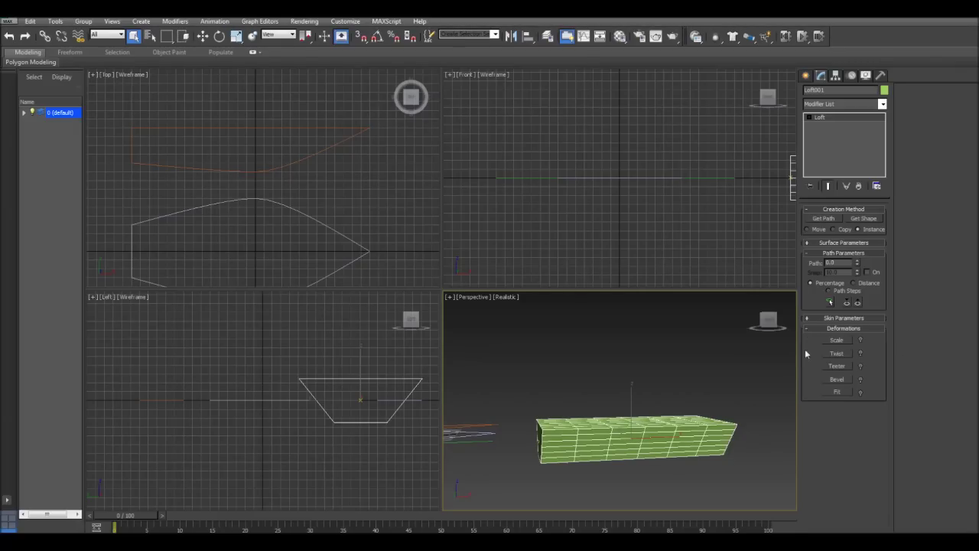
{"action": "left_click", "coordinate": [838, 392]}
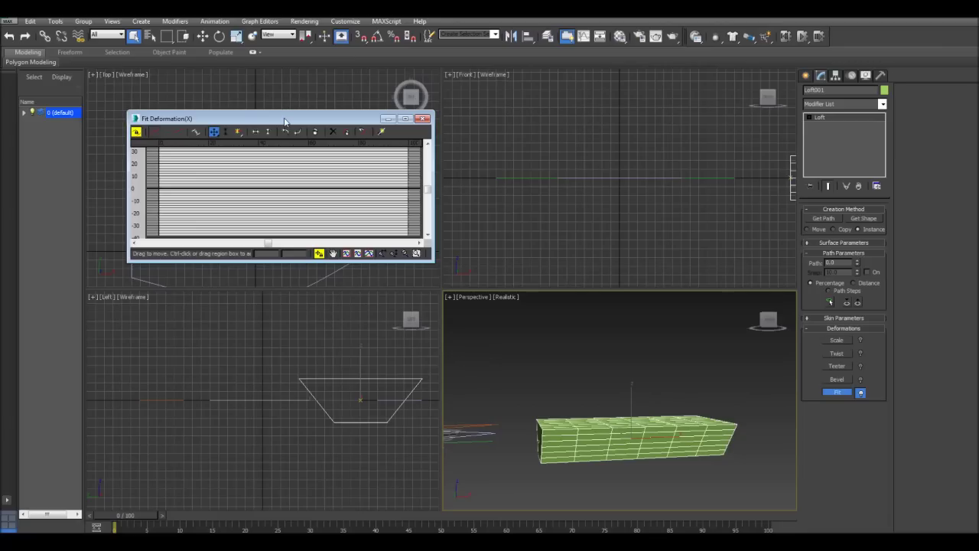
{"action": "left_click_drag", "start_coordinate": [283, 121], "coordinate": [464, 177]}
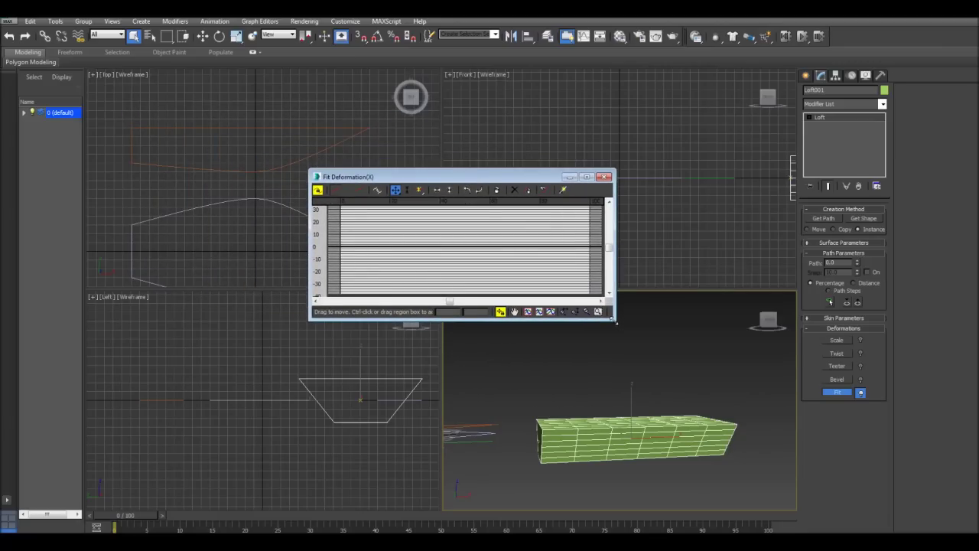
{"action": "left_click_drag", "start_coordinate": [613, 319], "coordinate": [791, 420]}
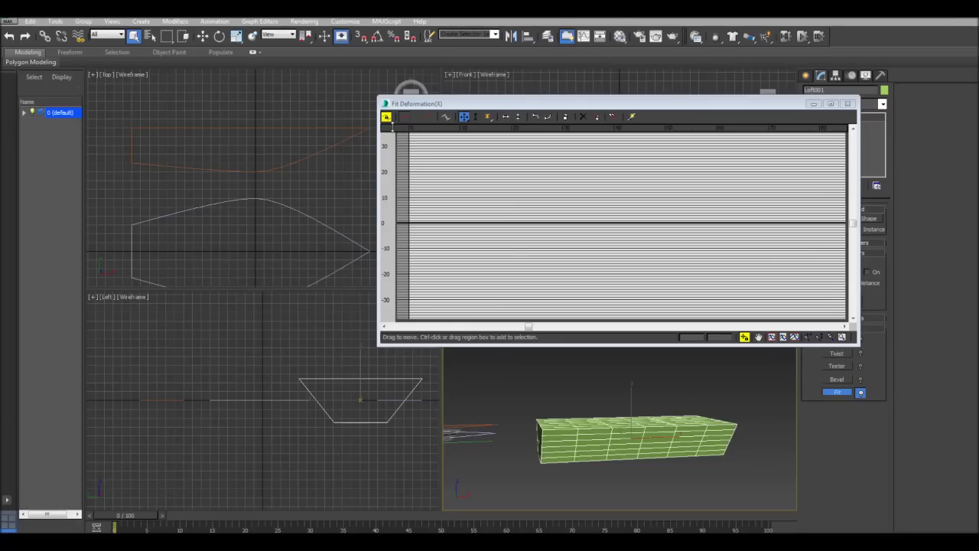
In the Fit deformation, switch symmetry off and use the curved hull side profile as the fit shape on the Y axis
{"action": "left_click", "coordinate": [387, 117]}
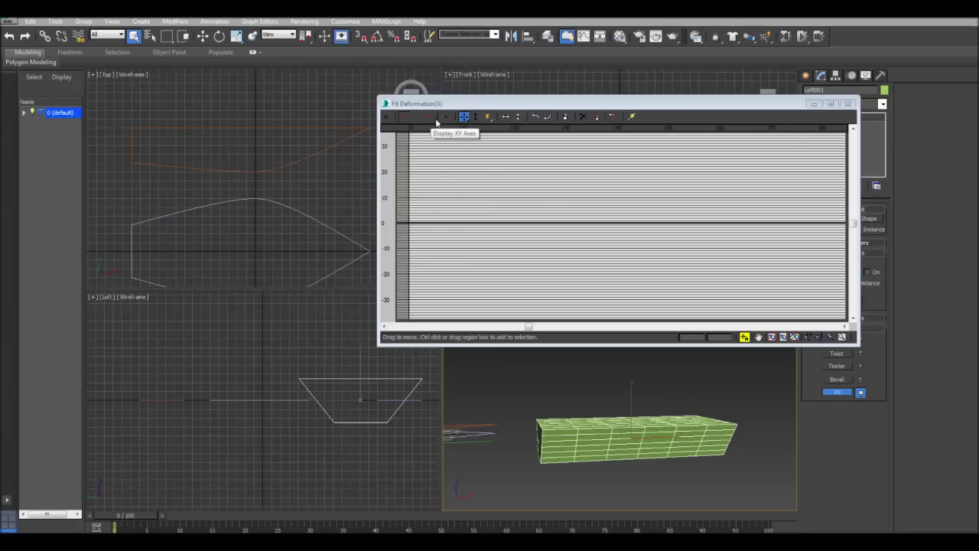
{"action": "left_click_drag", "start_coordinate": [458, 107], "coordinate": [452, 227]}
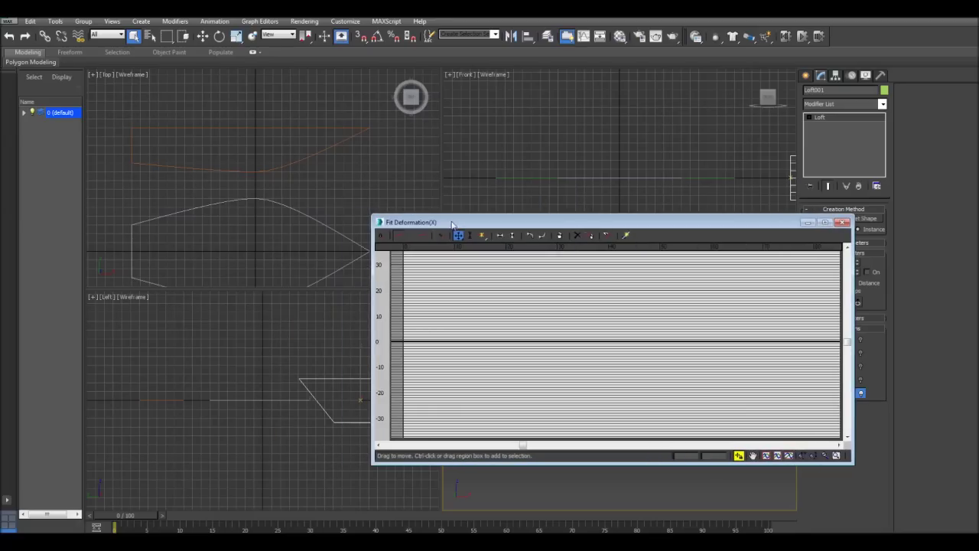
{"action": "left_click", "coordinate": [411, 236]}
{"action": "left_click_drag", "start_coordinate": [436, 224], "coordinate": [471, 121]}
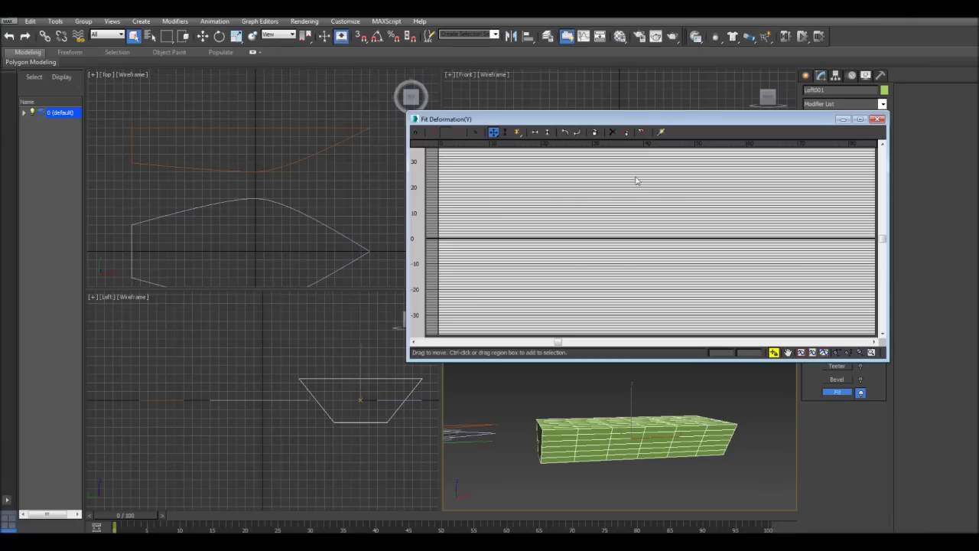
{"action": "left_click", "coordinate": [643, 132]}
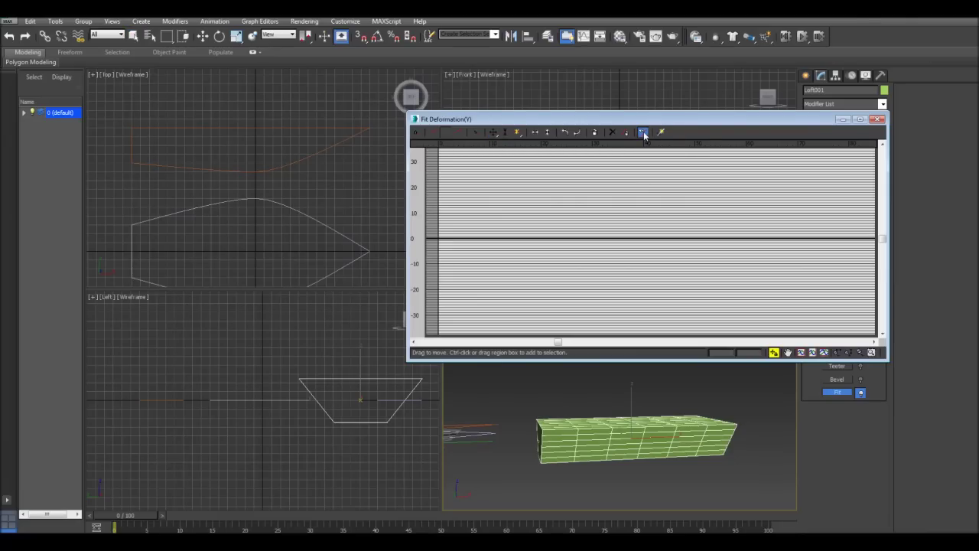
{"action": "left_click", "coordinate": [318, 151]}
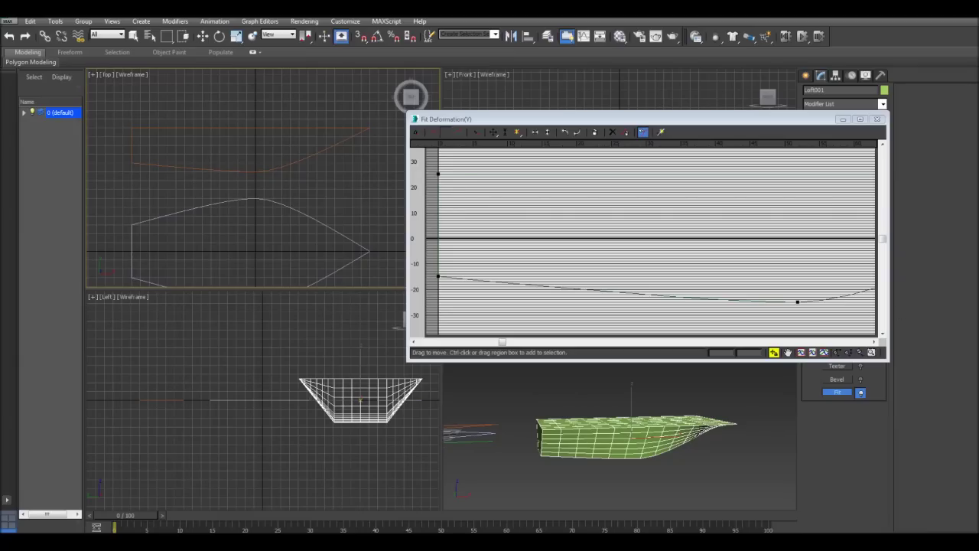
{"action": "middle_click_drag", "start_coordinate": [717, 418], "coordinate": [695, 420]}
{"action": "left_click_drag", "start_coordinate": [748, 122], "coordinate": [564, 71]}
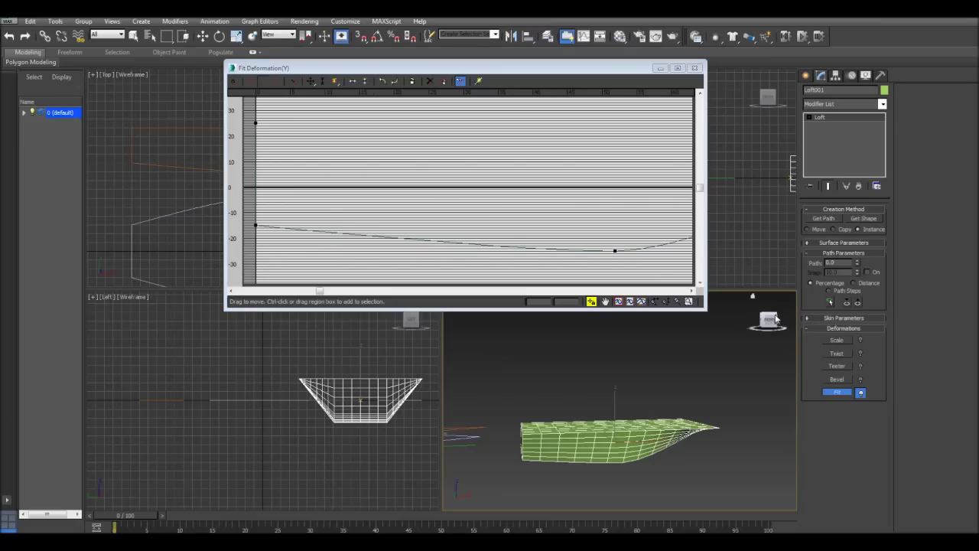
{"action": "left_click_drag", "start_coordinate": [776, 320], "coordinate": [768, 324]}
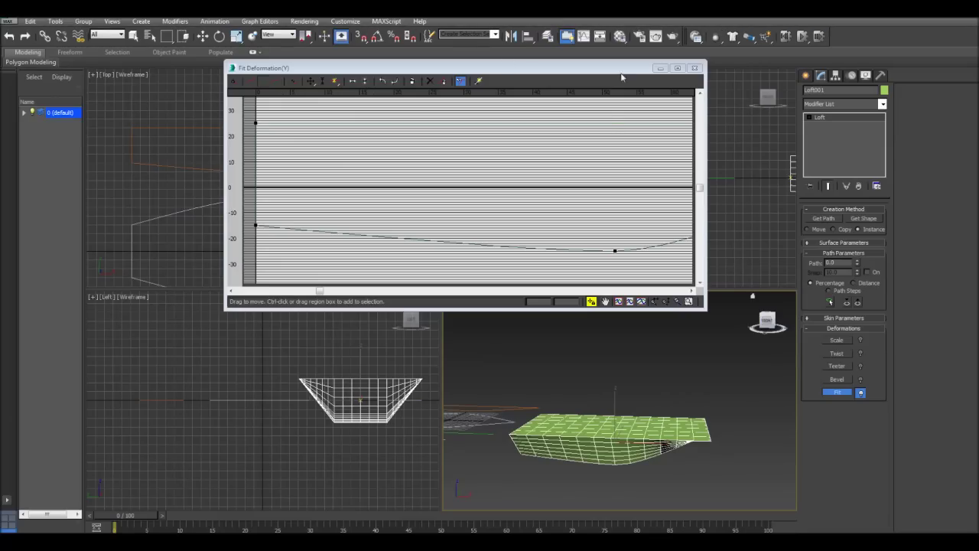
Try to use the boat outline from the Top view as the loft's fit shape on the X axis
{"action": "left_click_drag", "start_coordinate": [636, 76], "coordinate": [777, 94]}
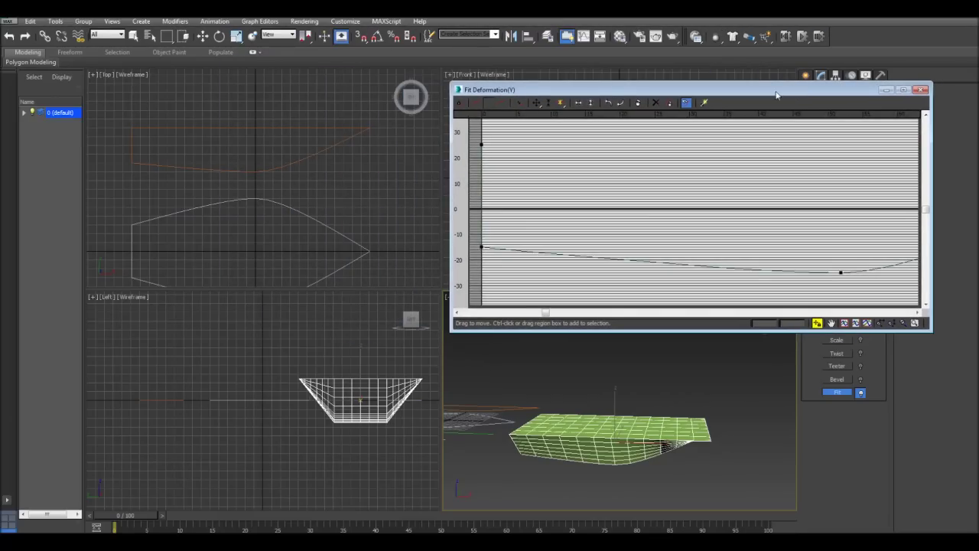
{"action": "left_click", "coordinate": [478, 105]}
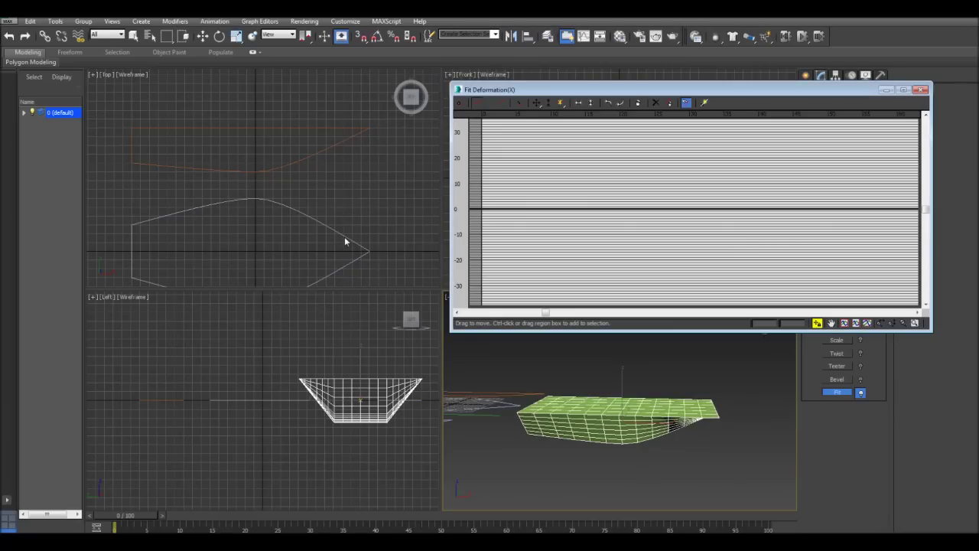
{"action": "left_click", "coordinate": [345, 238]}
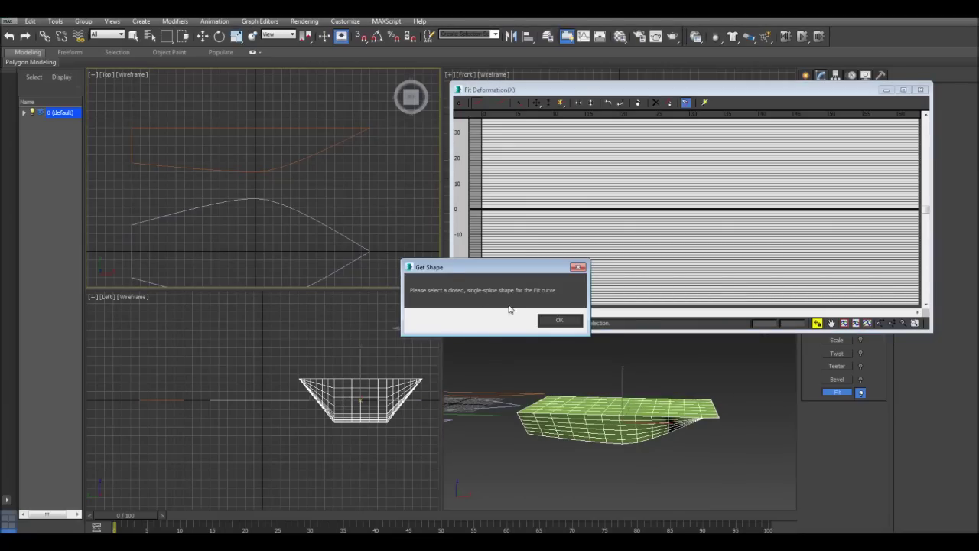
{"action": "left_click", "coordinate": [560, 321]}
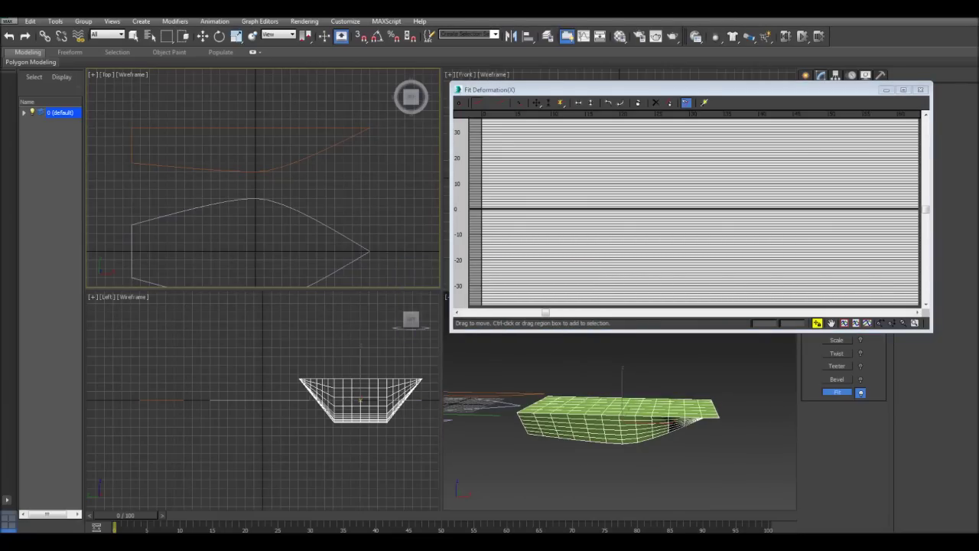
{"action": "left_click", "coordinate": [920, 90]}
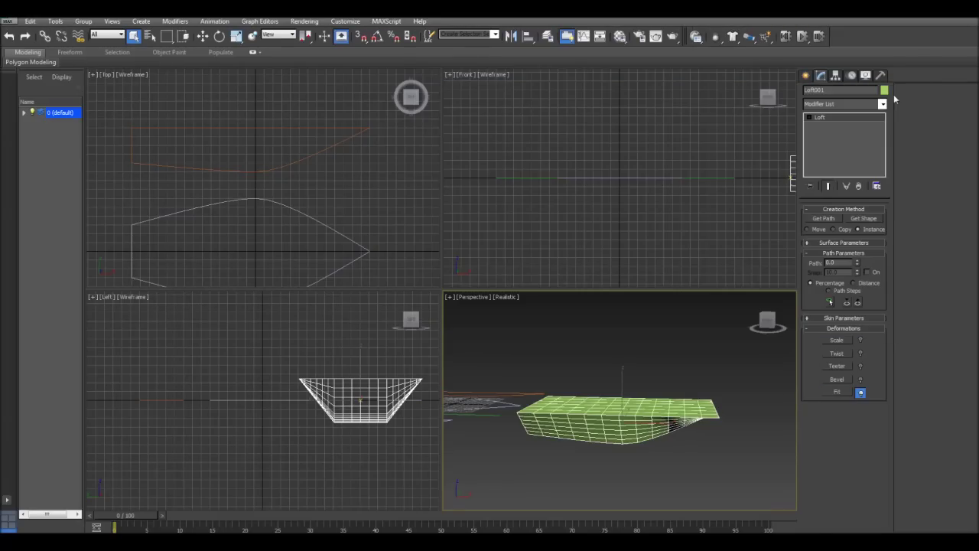
{"action": "left_click", "coordinate": [337, 209]}
{"action": "left_click", "coordinate": [323, 222]}
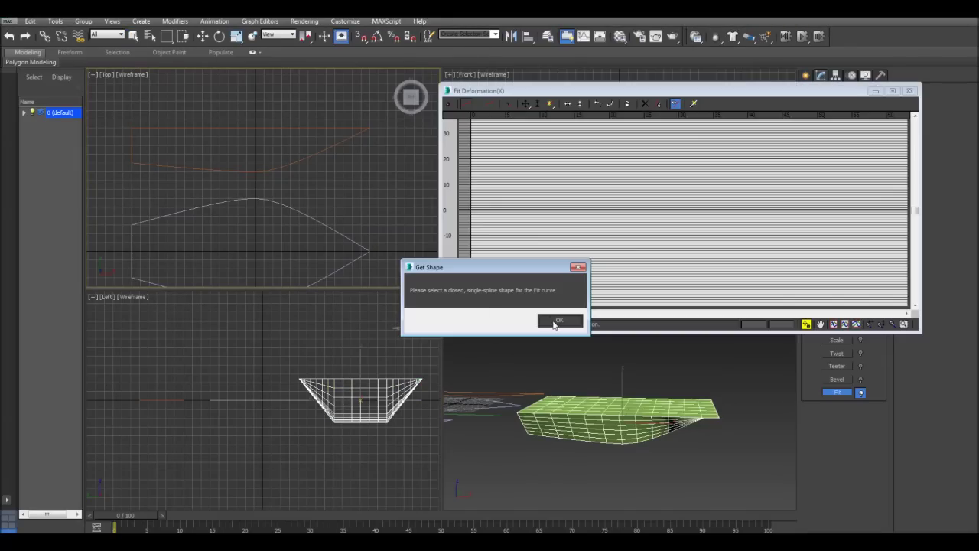
{"action": "left_click", "coordinate": [557, 321]}
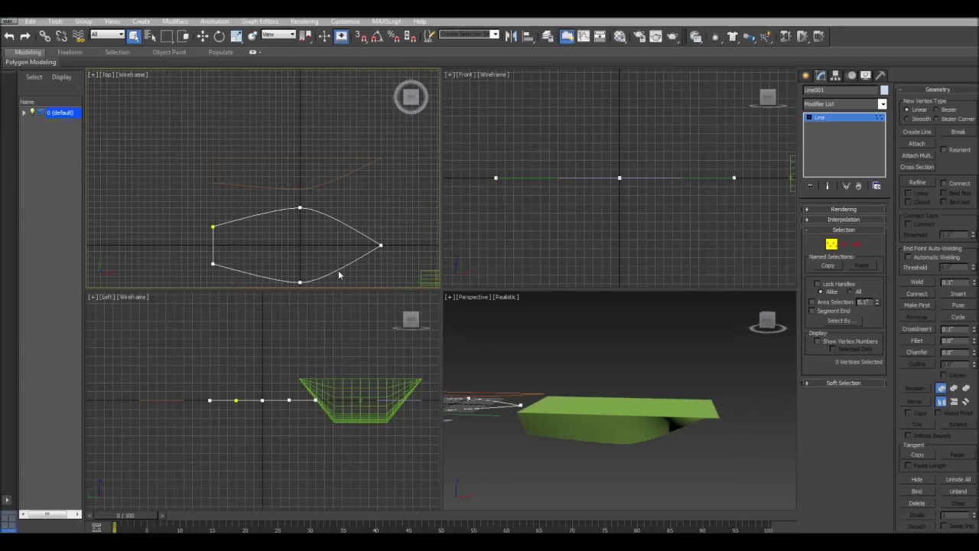
Join all vertices of the top-view boat outline so that it forms a single closed spline
{"action": "left_click", "coordinate": [830, 244]}
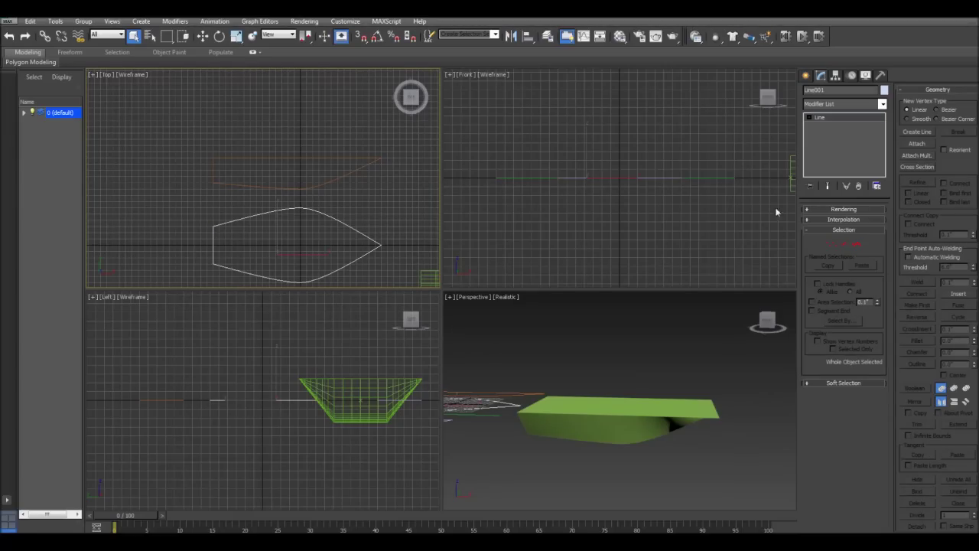
{"action": "left_click", "coordinate": [831, 243]}
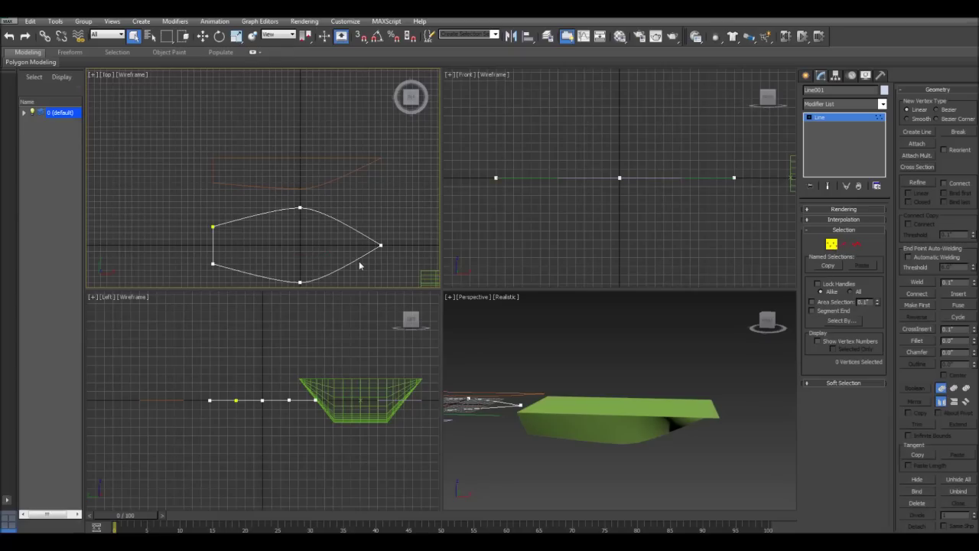
{"action": "left_click", "coordinate": [380, 246]}
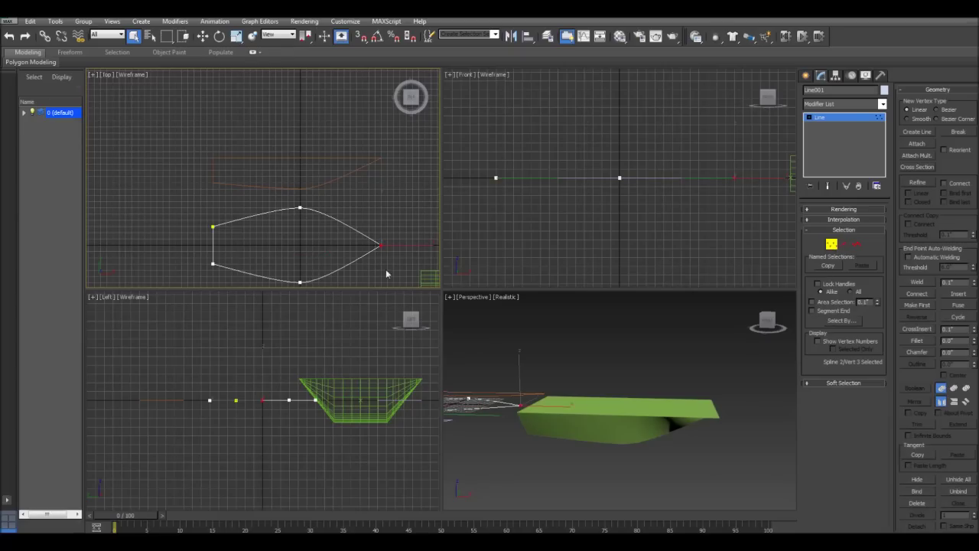
{"action": "left_click_drag", "start_coordinate": [399, 283], "coordinate": [164, 214]}
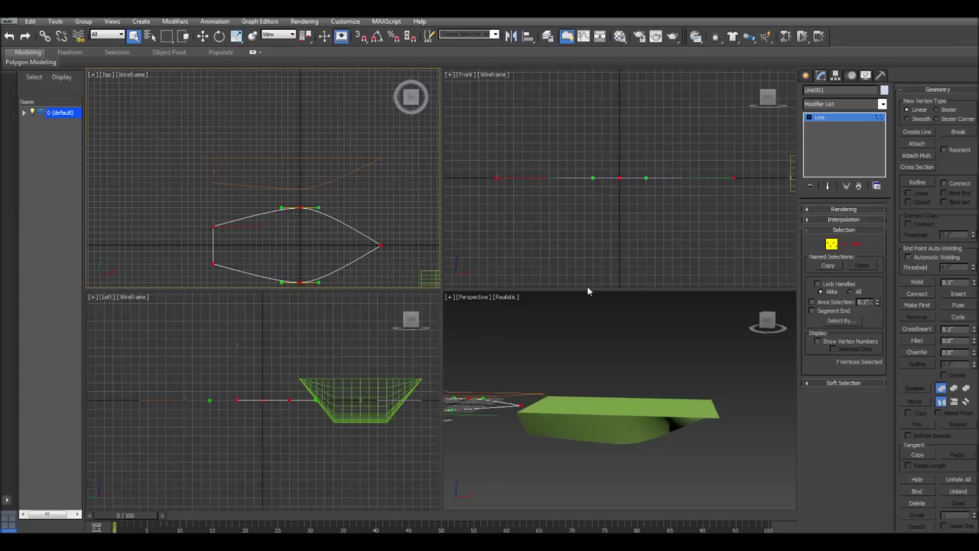
{"action": "left_click", "coordinate": [918, 294]}
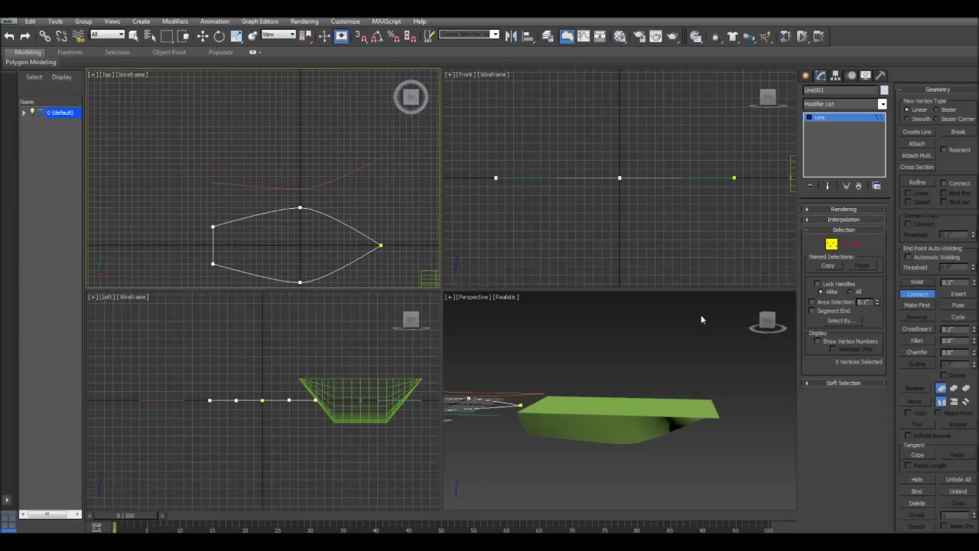
{"action": "left_click", "coordinate": [133, 36]}
{"action": "left_click", "coordinate": [597, 419]}
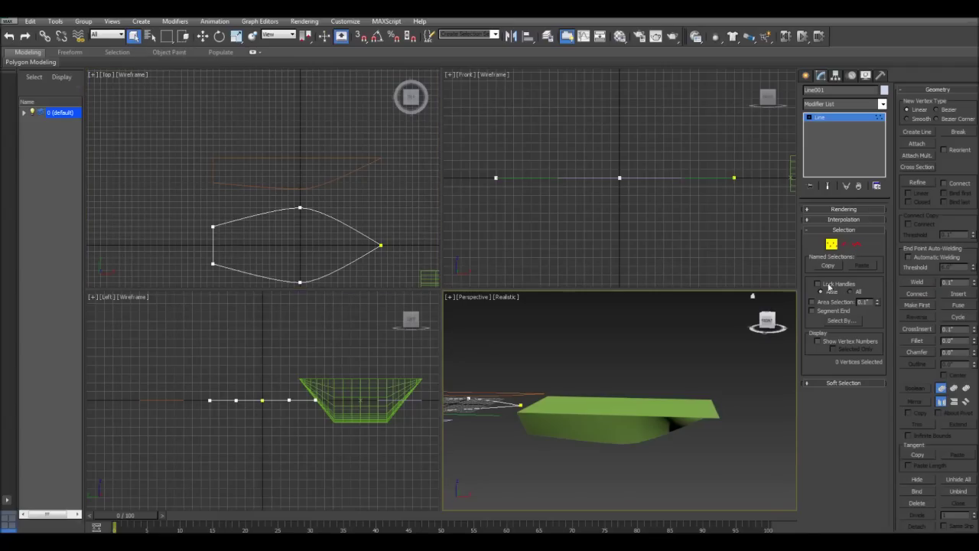
Reopen the loft's Fit deformation and use the closed boat outline as the fit shape on the X axis
{"action": "left_click", "coordinate": [622, 436]}
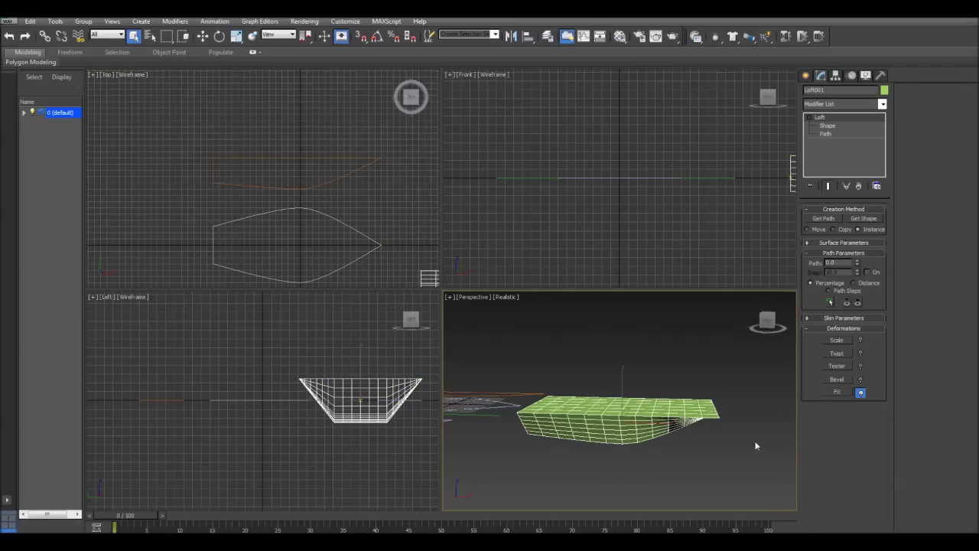
{"action": "left_click", "coordinate": [836, 392]}
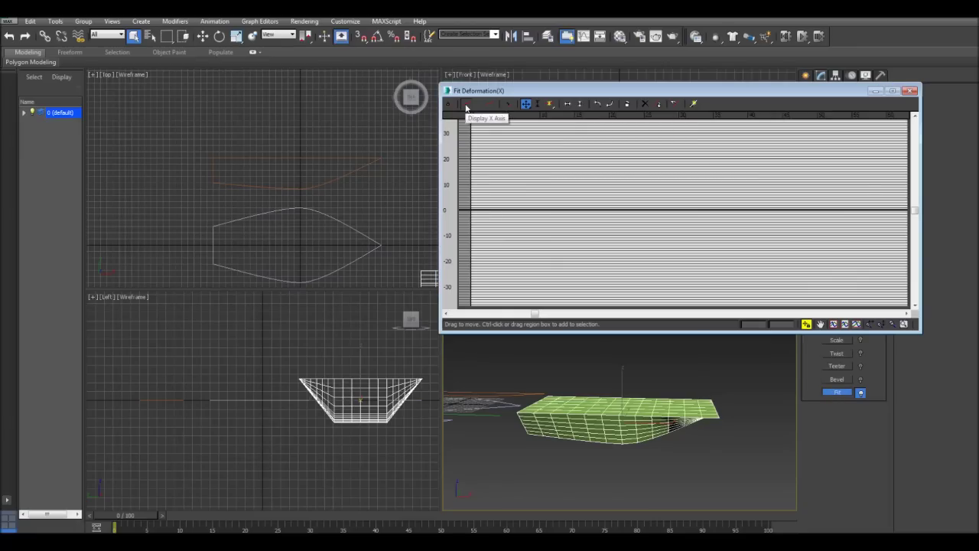
{"action": "left_click", "coordinate": [676, 104]}
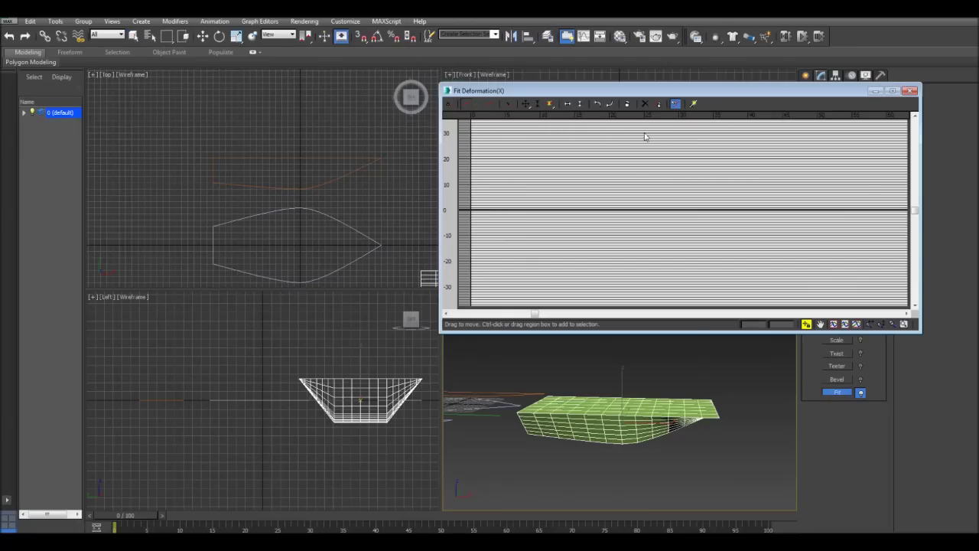
{"action": "left_click", "coordinate": [343, 222]}
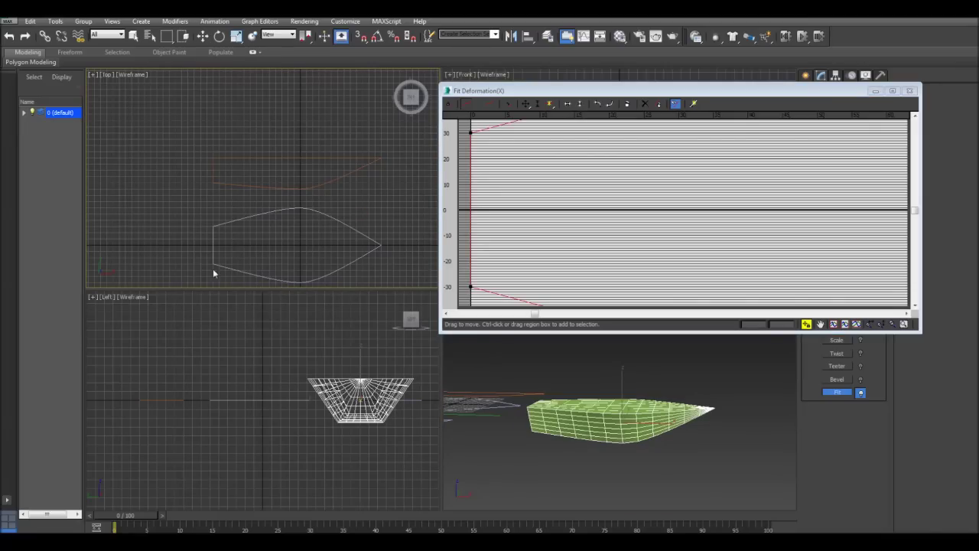
{"action": "left_click", "coordinate": [910, 91]}
Deselect the loft and examine the deformed hull in Perspective from low and high angles
{"action": "middle_click_drag", "start_coordinate": [763, 400], "coordinate": [753, 366]}
{"action": "mouse_move", "coordinate": [770, 318]}
{"action": "left_mouse_down"}
{"action": "mouse_move", "coordinate": [756, 344]}
{"action": "mouse_move", "coordinate": [744, 333]}
{"action": "mouse_move", "coordinate": [740, 268]}
{"action": "mouse_move", "coordinate": [775, 313]}
{"action": "left_mouse_up"}
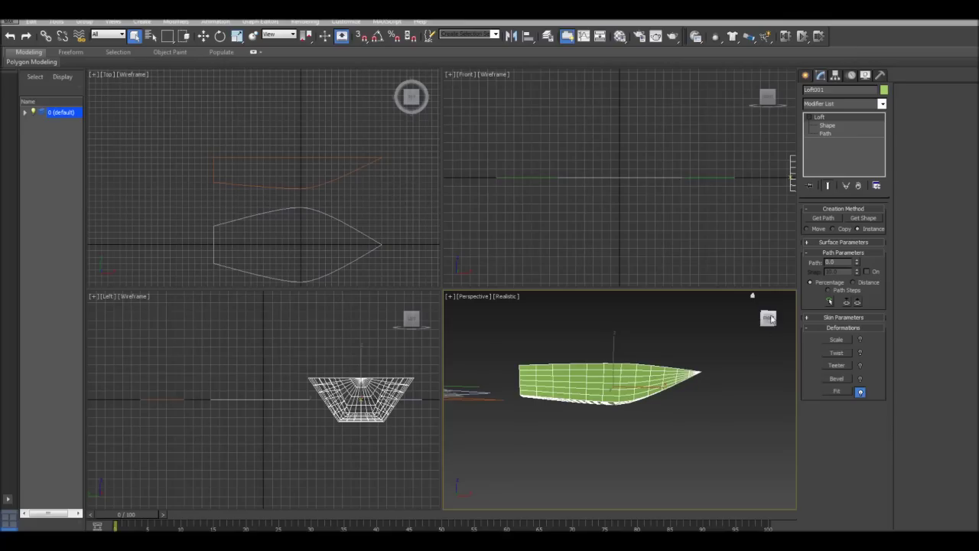
{"action": "left_click", "coordinate": [748, 363]}
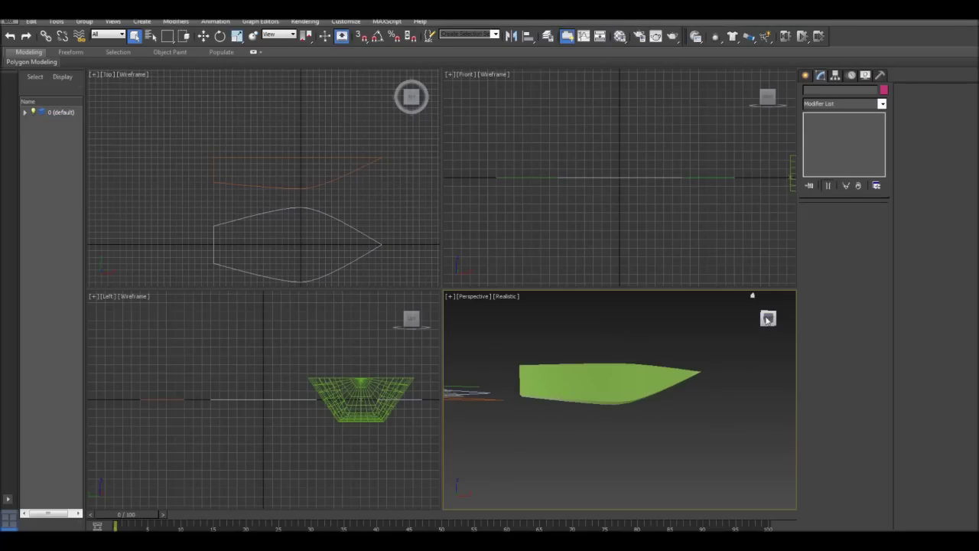
{"action": "left_click_drag", "start_coordinate": [768, 320], "coordinate": [763, 325]}
{"action": "middle_click_drag", "start_coordinate": [338, 333], "coordinate": [287, 364]}
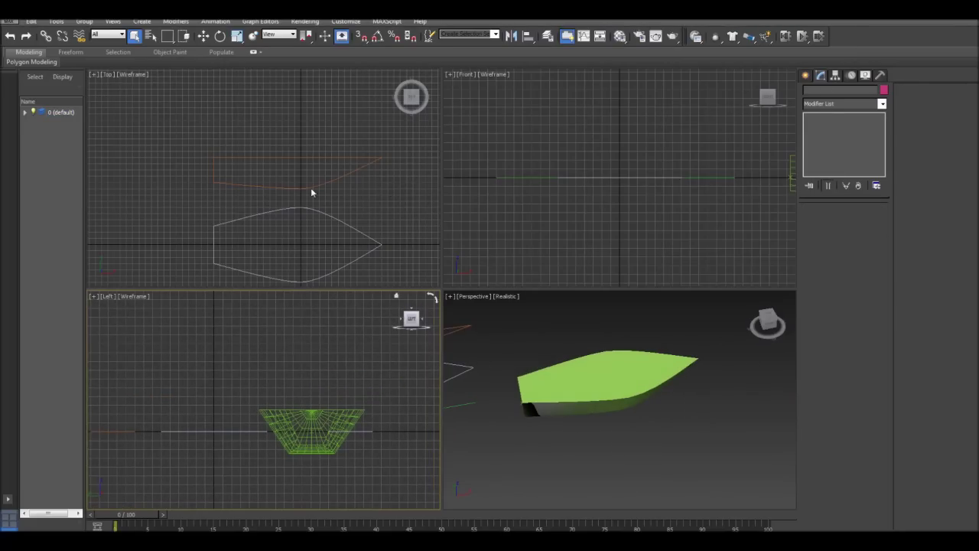
Convert the lofted hull to an Editable Poly and enable Ignore Backfacing at polygon level
{"action": "middle_click_drag", "start_coordinate": [321, 177], "coordinate": [260, 135]}
{"action": "middle_click_drag", "start_coordinate": [346, 199], "coordinate": [290, 157]}
{"action": "middle_click_drag", "start_coordinate": [319, 188], "coordinate": [252, 167]}
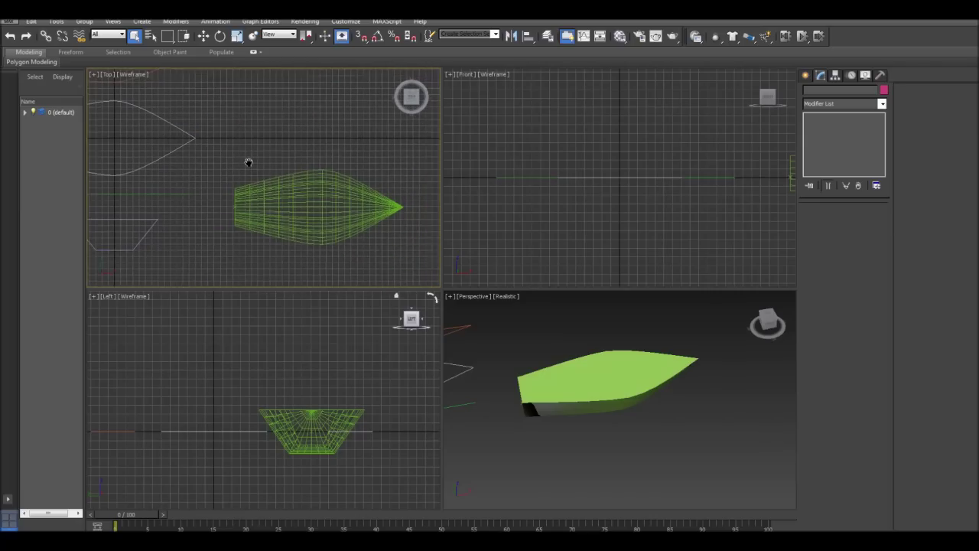
{"action": "right_click", "coordinate": [579, 374]}
{"action": "mouse_move", "coordinate": [664, 480]}
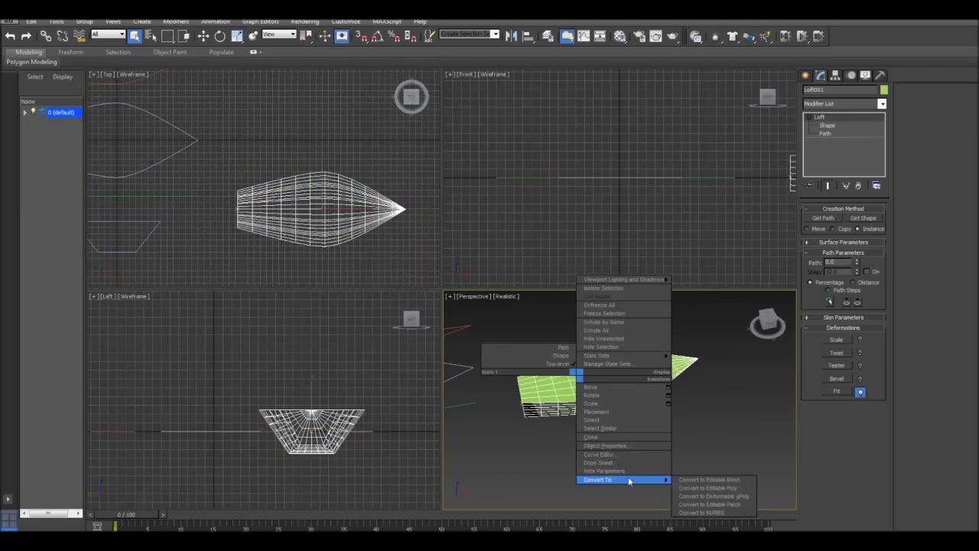
{"action": "left_click", "coordinate": [708, 487]}
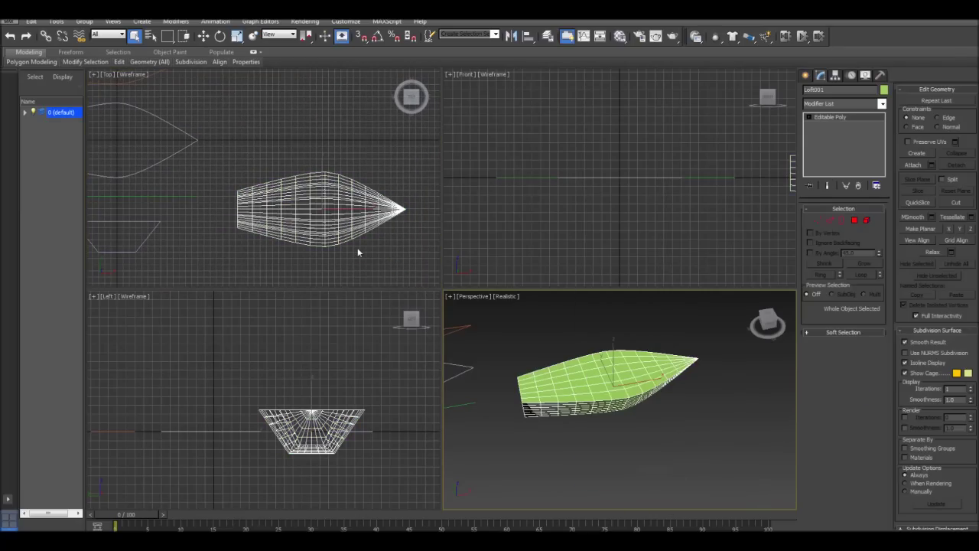
{"action": "left_click", "coordinate": [855, 221]}
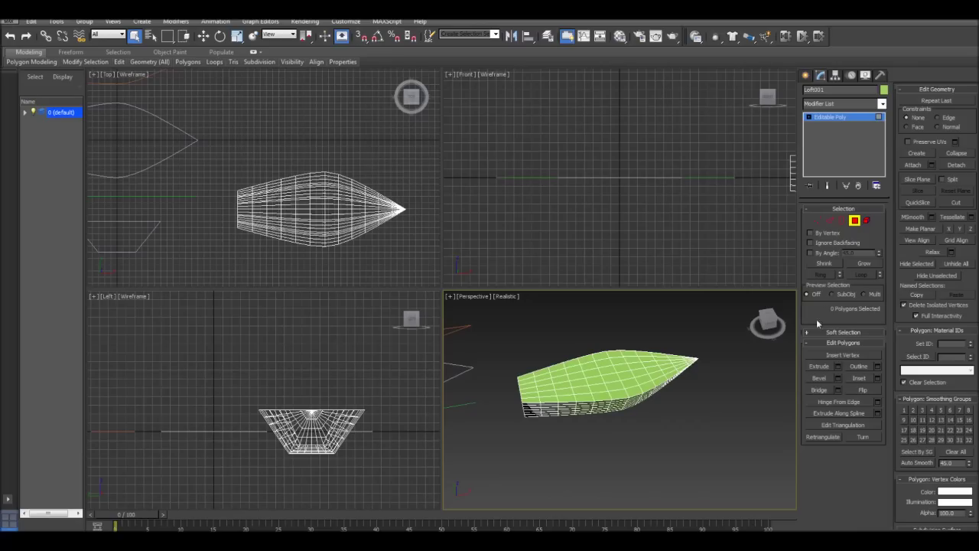
{"action": "left_click", "coordinate": [810, 243]}
Try selecting the inner deck polygons from the Top view, leaving a border of unselected polygons around the hull's rim
{"action": "left_click", "coordinate": [258, 190]}
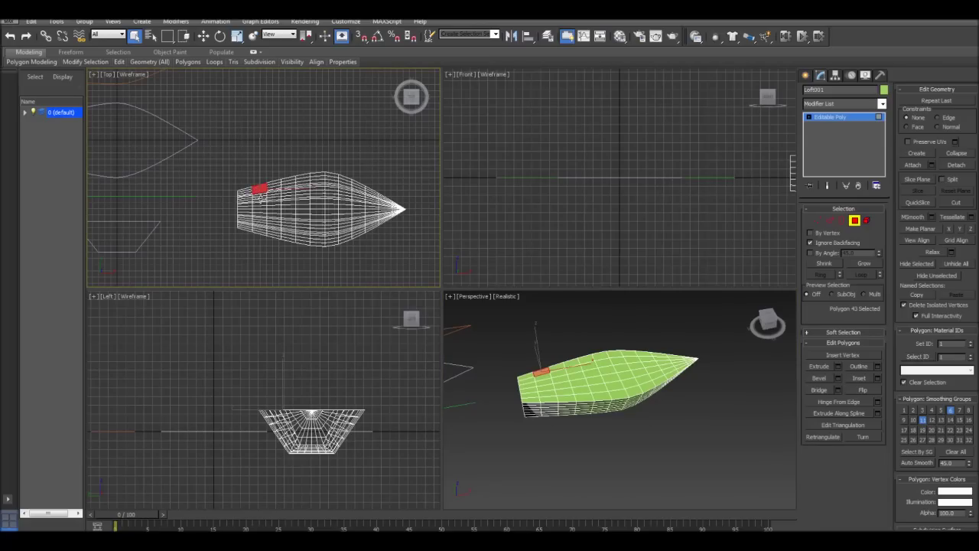
{"action": "left_click", "coordinate": [261, 197]}
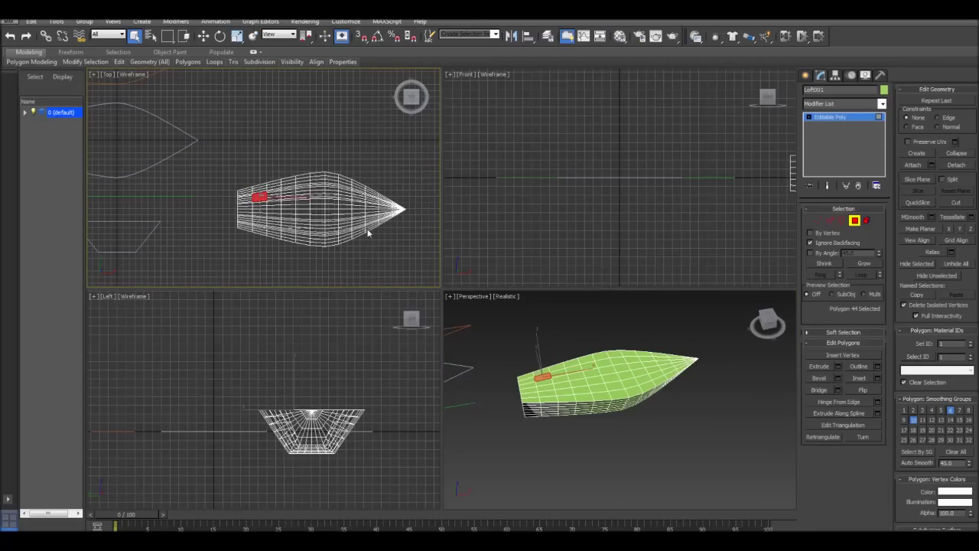
{"action": "left_click_drag", "start_coordinate": [367, 233], "coordinate": [367, 232]}
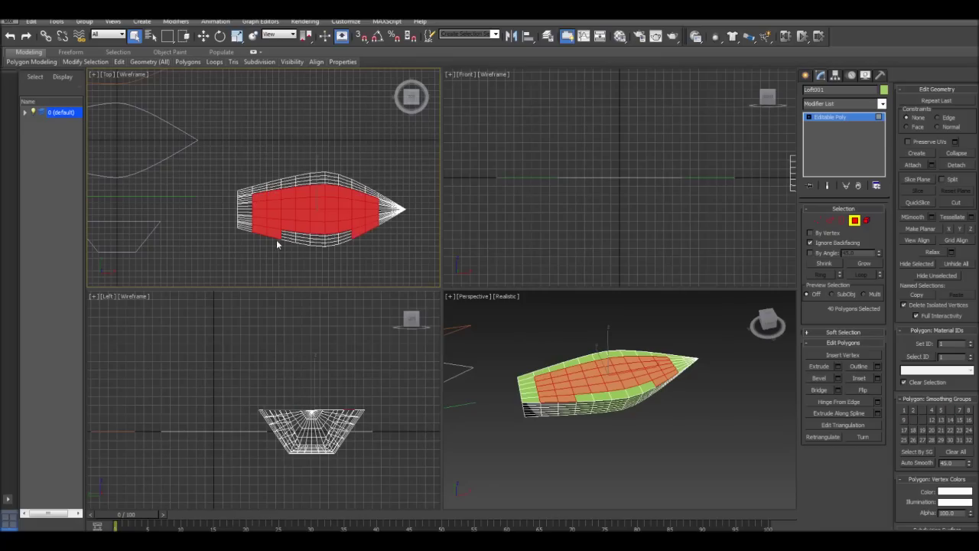
{"action": "left_click", "coordinate": [272, 234], "text": "alt"}
{"action": "left_click", "coordinate": [261, 233], "text": "alt"}
{"action": "left_click", "coordinate": [356, 232], "text": "alt"}
{"action": "left_click", "coordinate": [367, 228], "text": "alt"}
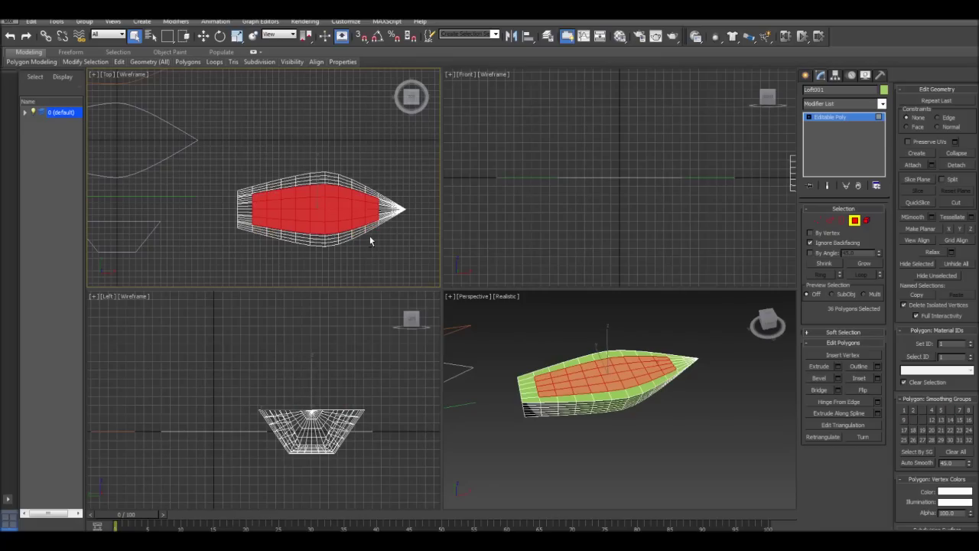
{"action": "left_click", "coordinate": [361, 281]}
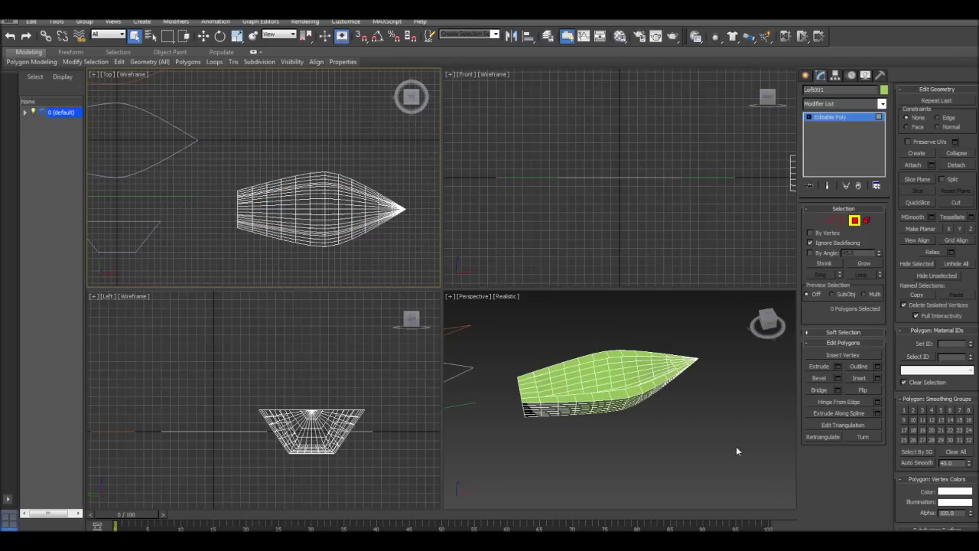
{"action": "left_click", "coordinate": [763, 329]}
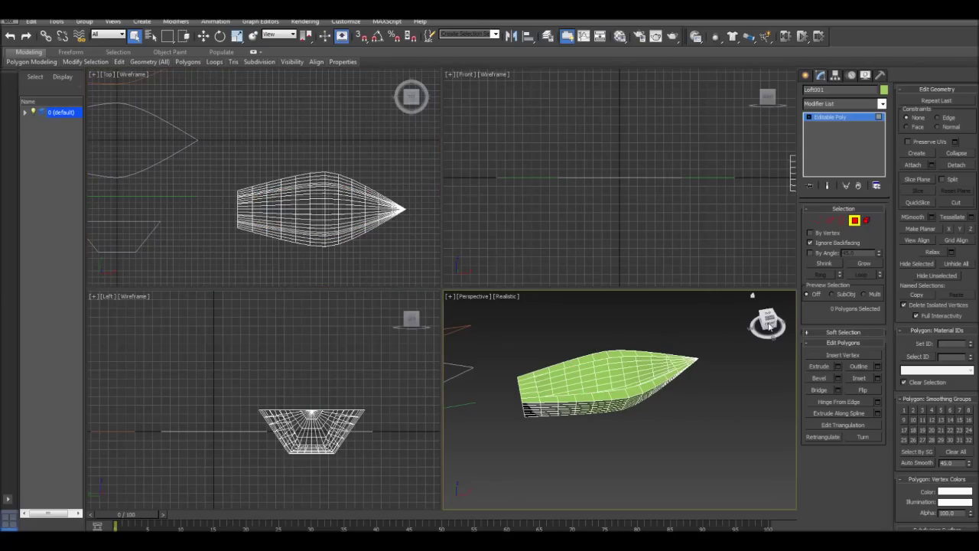
{"action": "mouse_move", "coordinate": [612, 390]}
{"action": "middle_mouse_down", "text": "alt"}
{"action": "mouse_move", "coordinate": [688, 382]}
{"action": "mouse_move", "coordinate": [693, 352]}
{"action": "mouse_move", "coordinate": [688, 398]}
{"action": "mouse_move", "coordinate": [650, 386]}
{"action": "mouse_move", "coordinate": [608, 340]}
{"action": "mouse_move", "coordinate": [600, 349]}
{"action": "mouse_move", "coordinate": [612, 392]}
{"action": "middle_mouse_up", "text": "alt"}
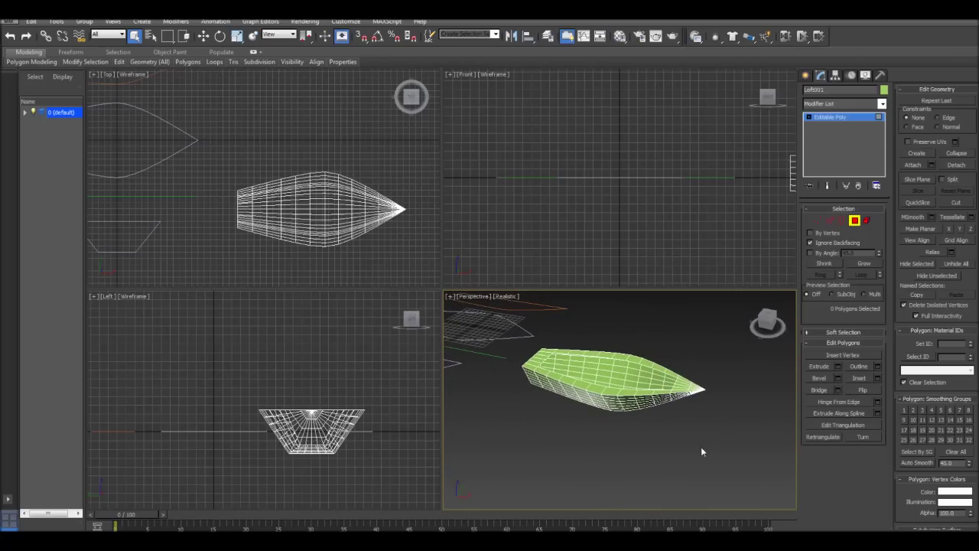
{"action": "middle_click_drag", "start_coordinate": [684, 453], "coordinate": [541, 416], "text": "alt"}
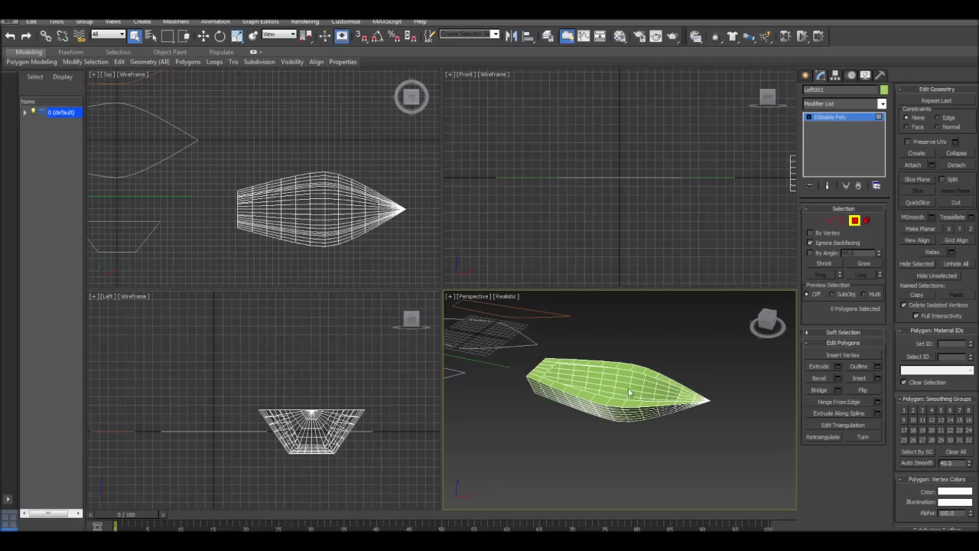
{"action": "middle_click_drag", "start_coordinate": [557, 412], "coordinate": [566, 425]}
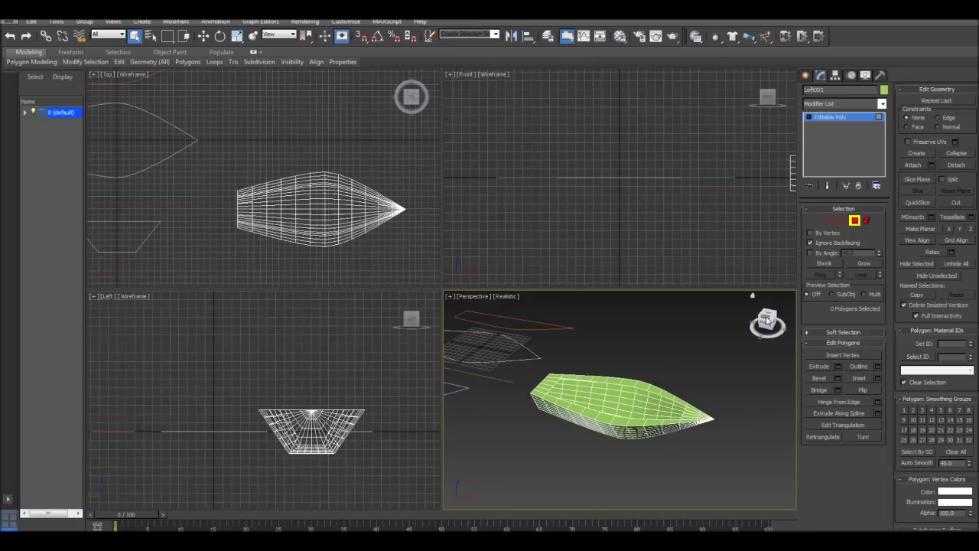